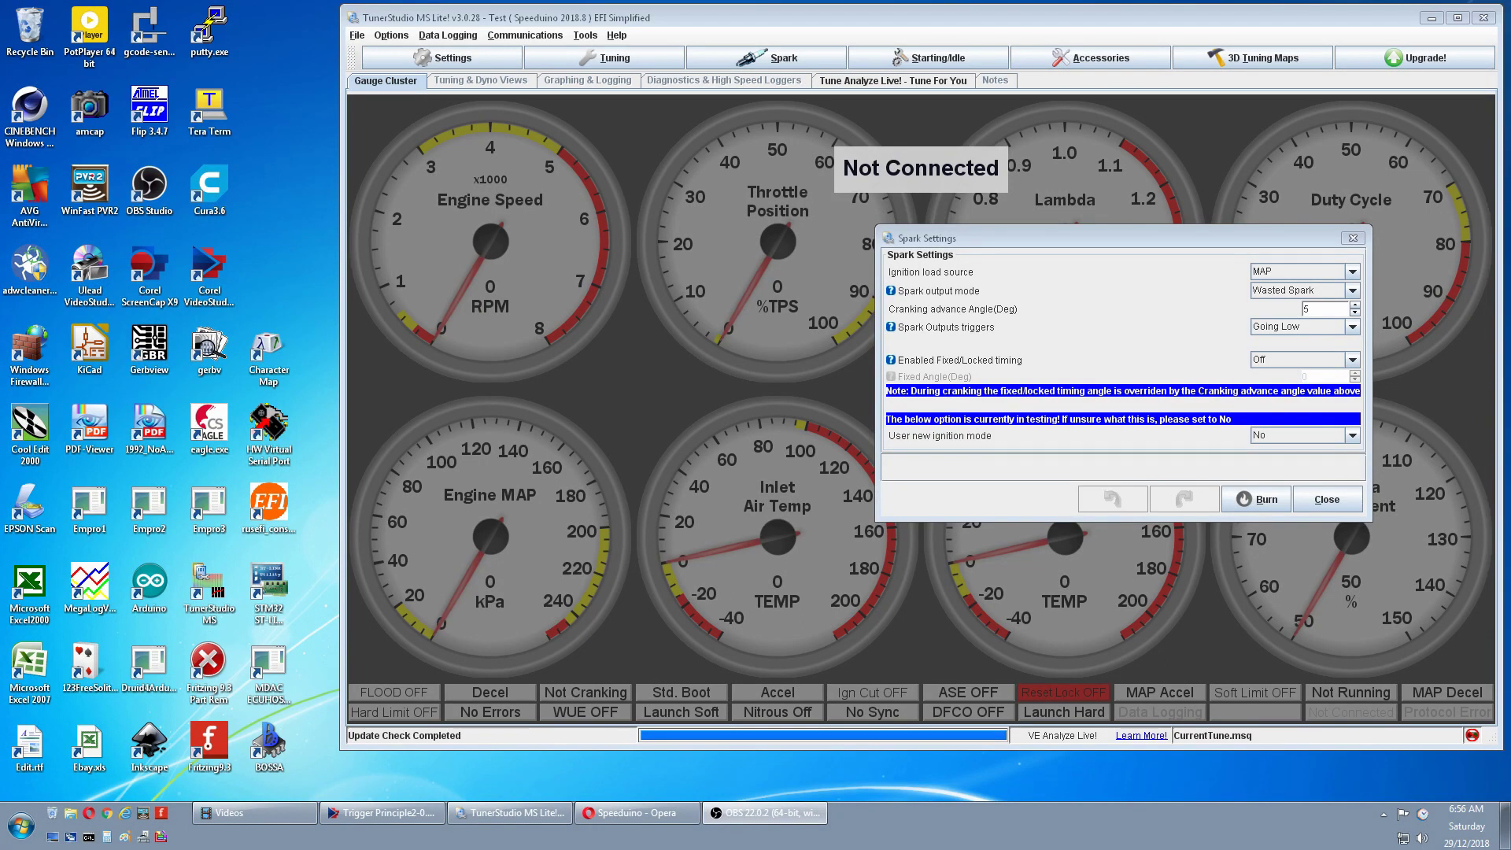
# Open Spark Settings and review the Spark output mode options, keeping Wasted Spark
pyautogui.click(795, 58)
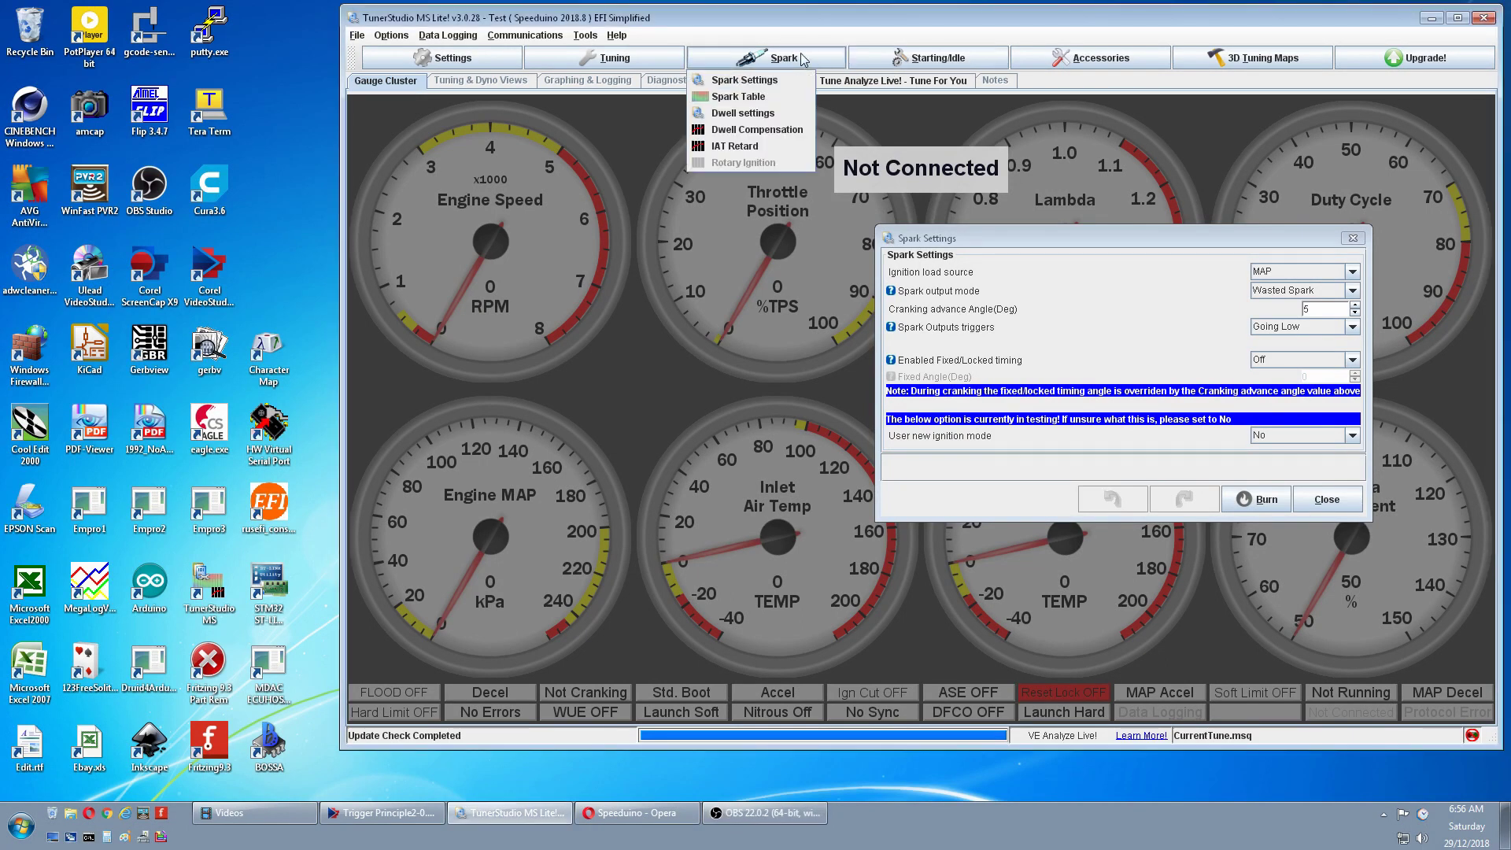
pyautogui.click(756, 79)
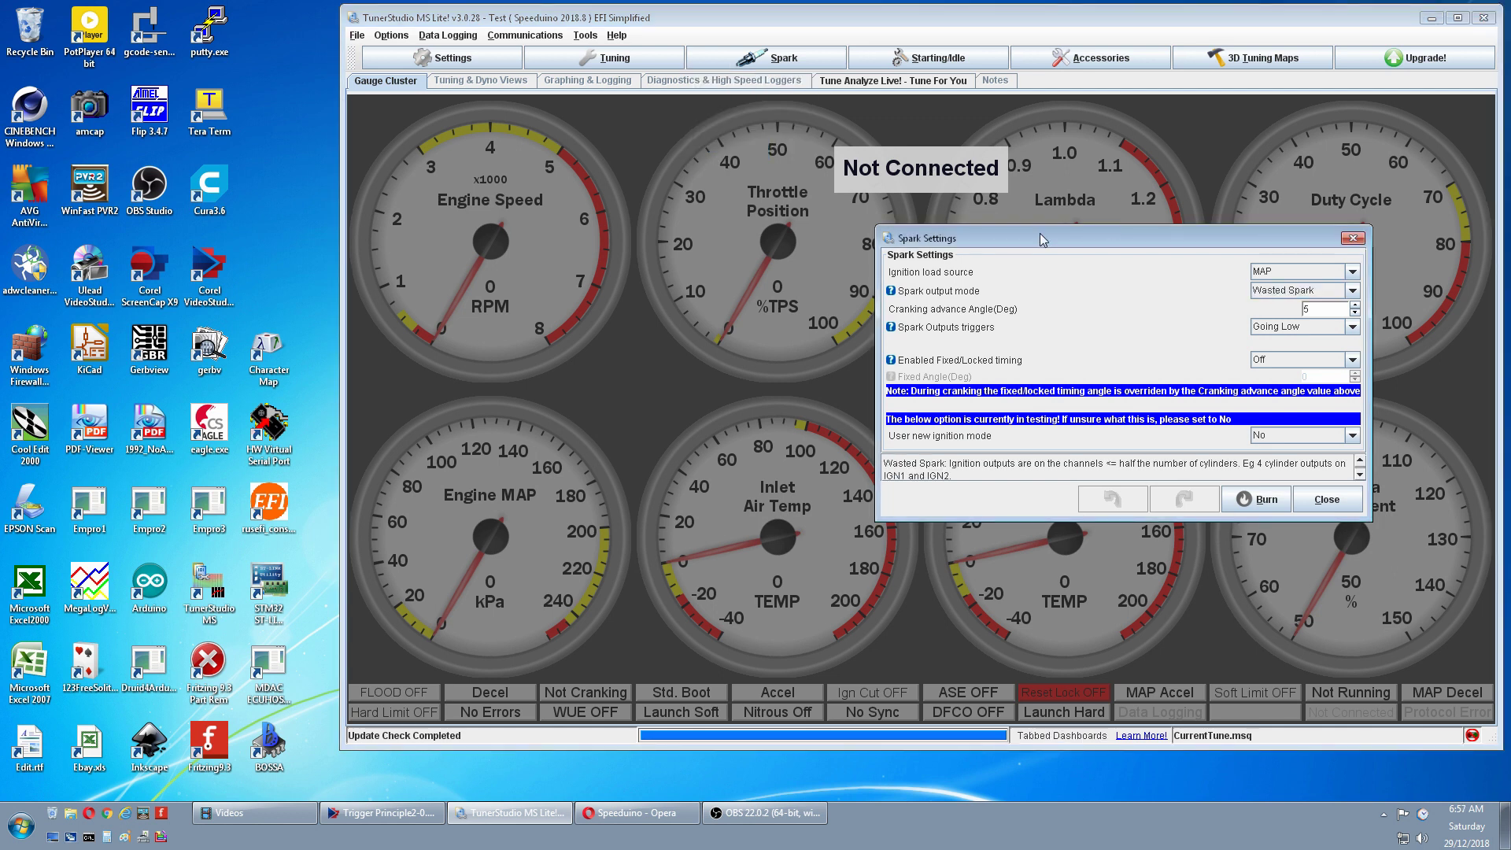
pyautogui.click(1353, 291)
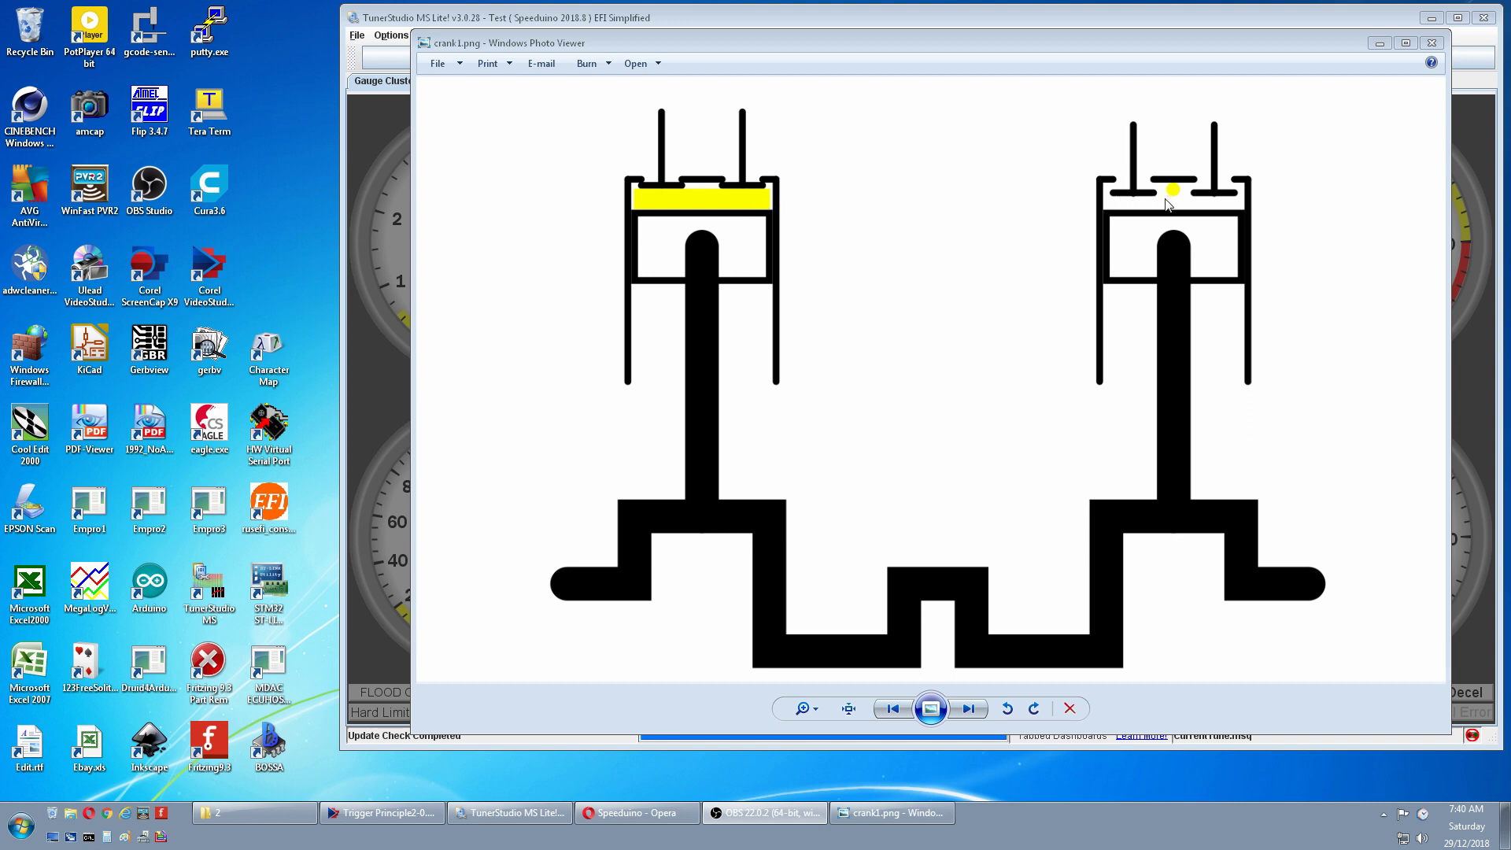
# Advance the Photo Viewer from crank1.png through crank2.png and crank3.png to crank4.png
pyautogui.press('Right')
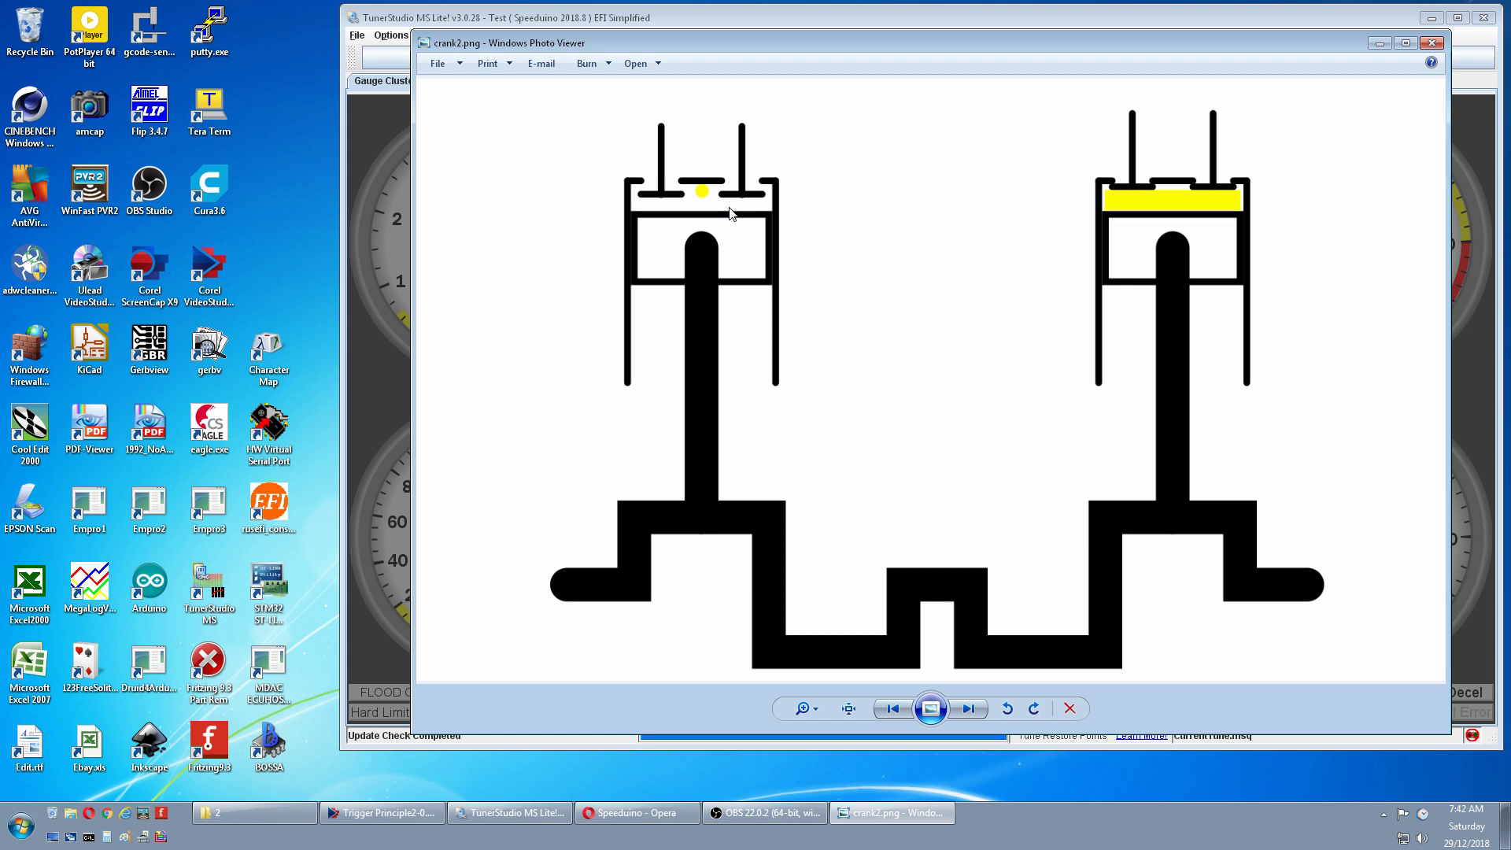
pyautogui.press('Right')
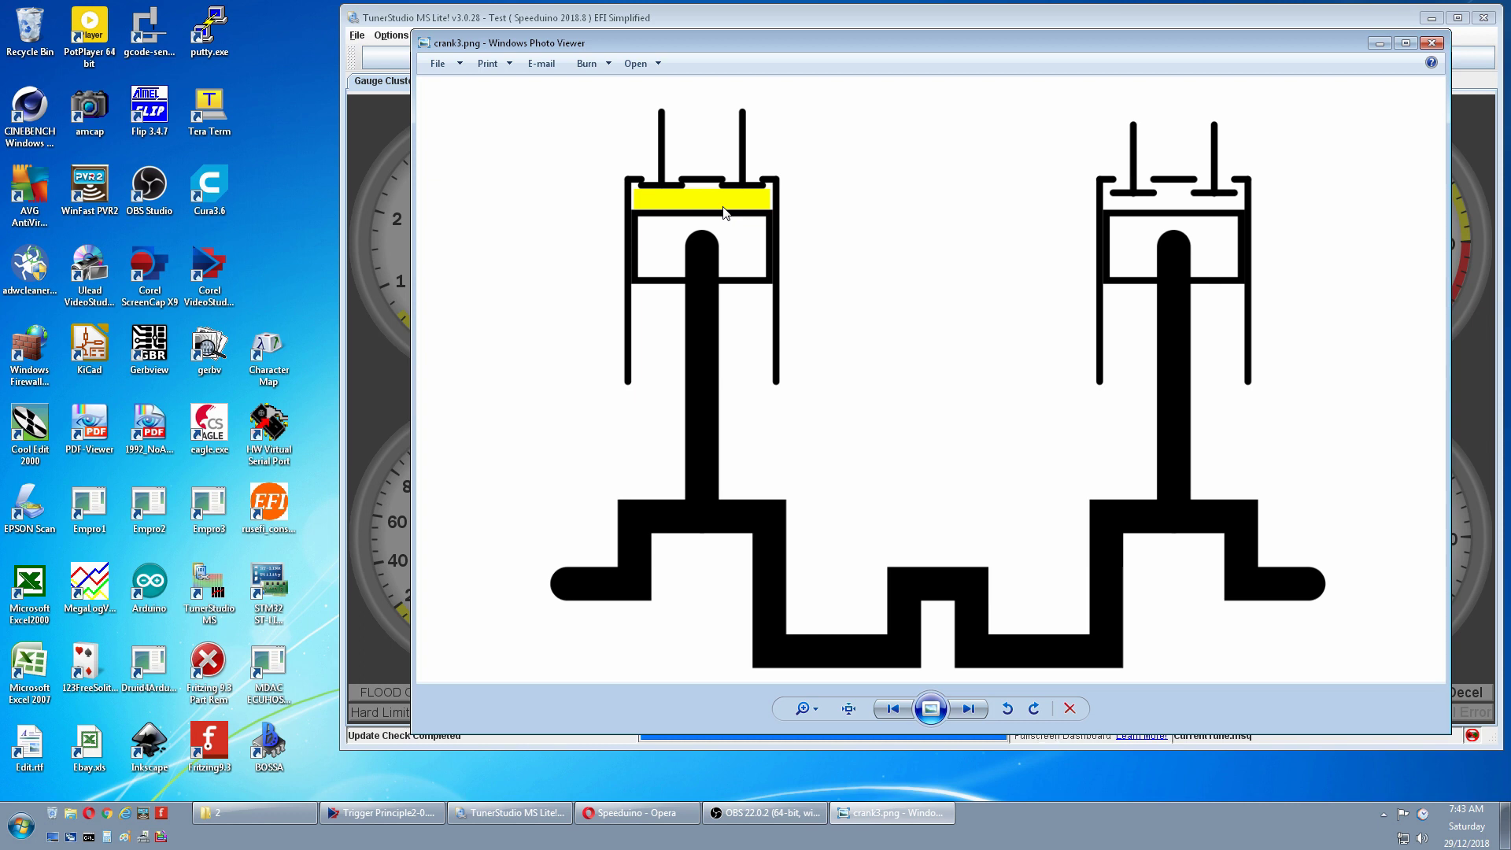
pyautogui.press('Right')
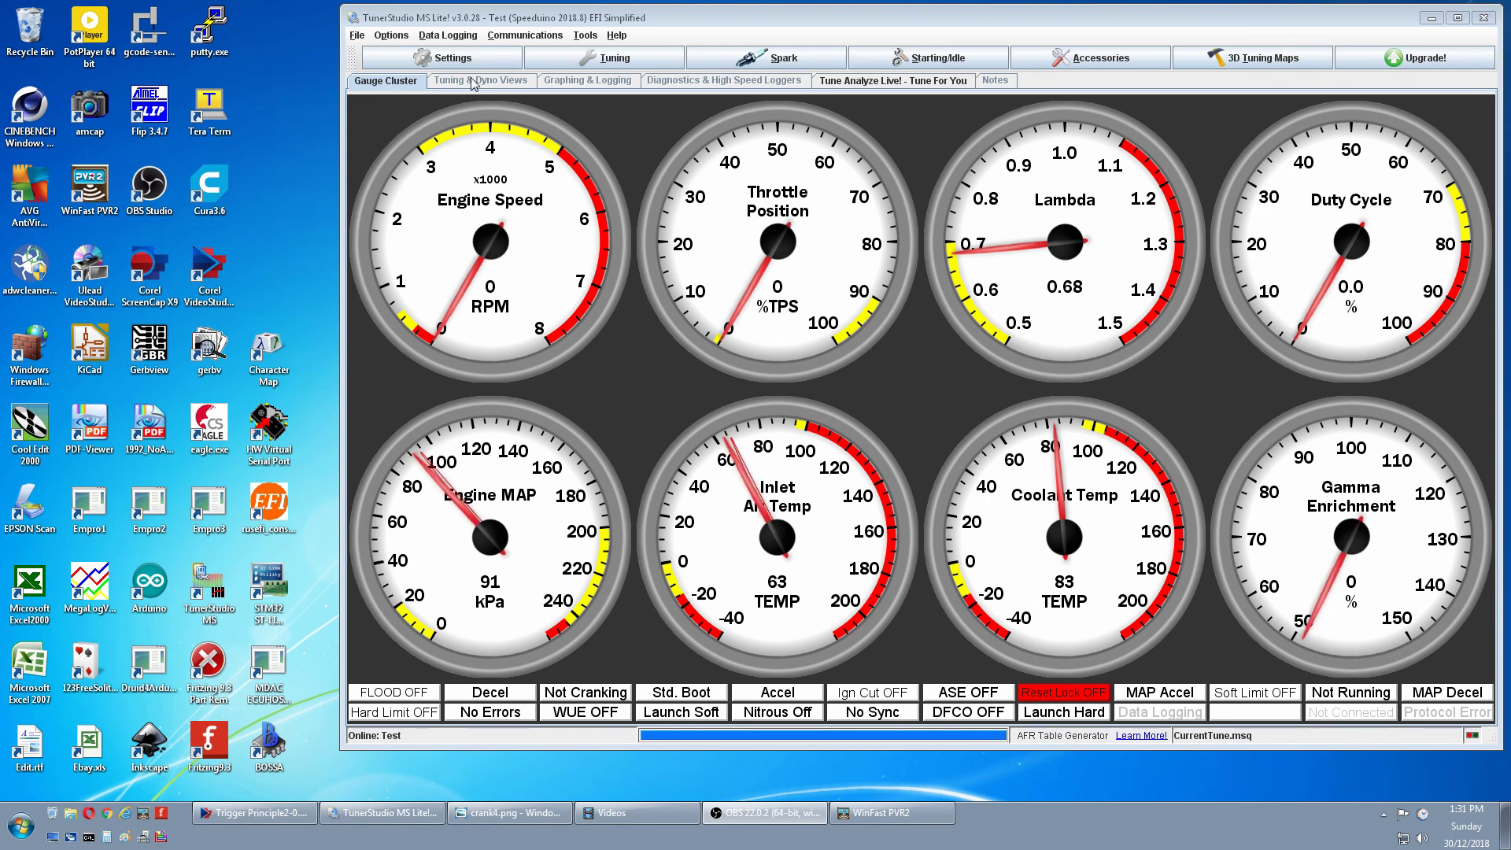
pyautogui.click(449, 58)
pyautogui.click(421, 80)
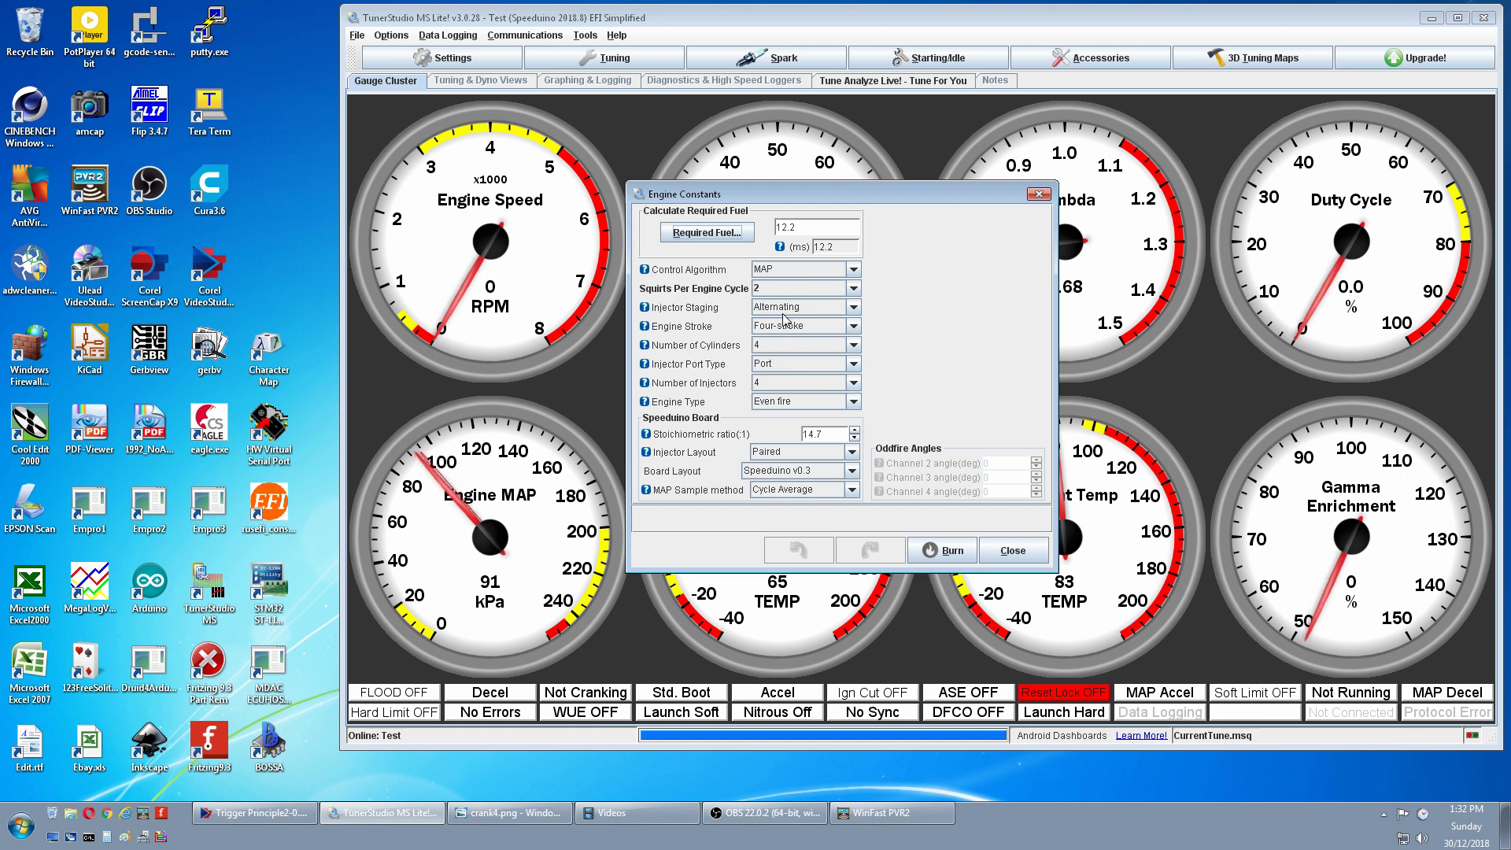
# Close engine constants and set Trigger Settings to 12 primary base teeth with 1 missing tooth
pyautogui.click(1013, 550)
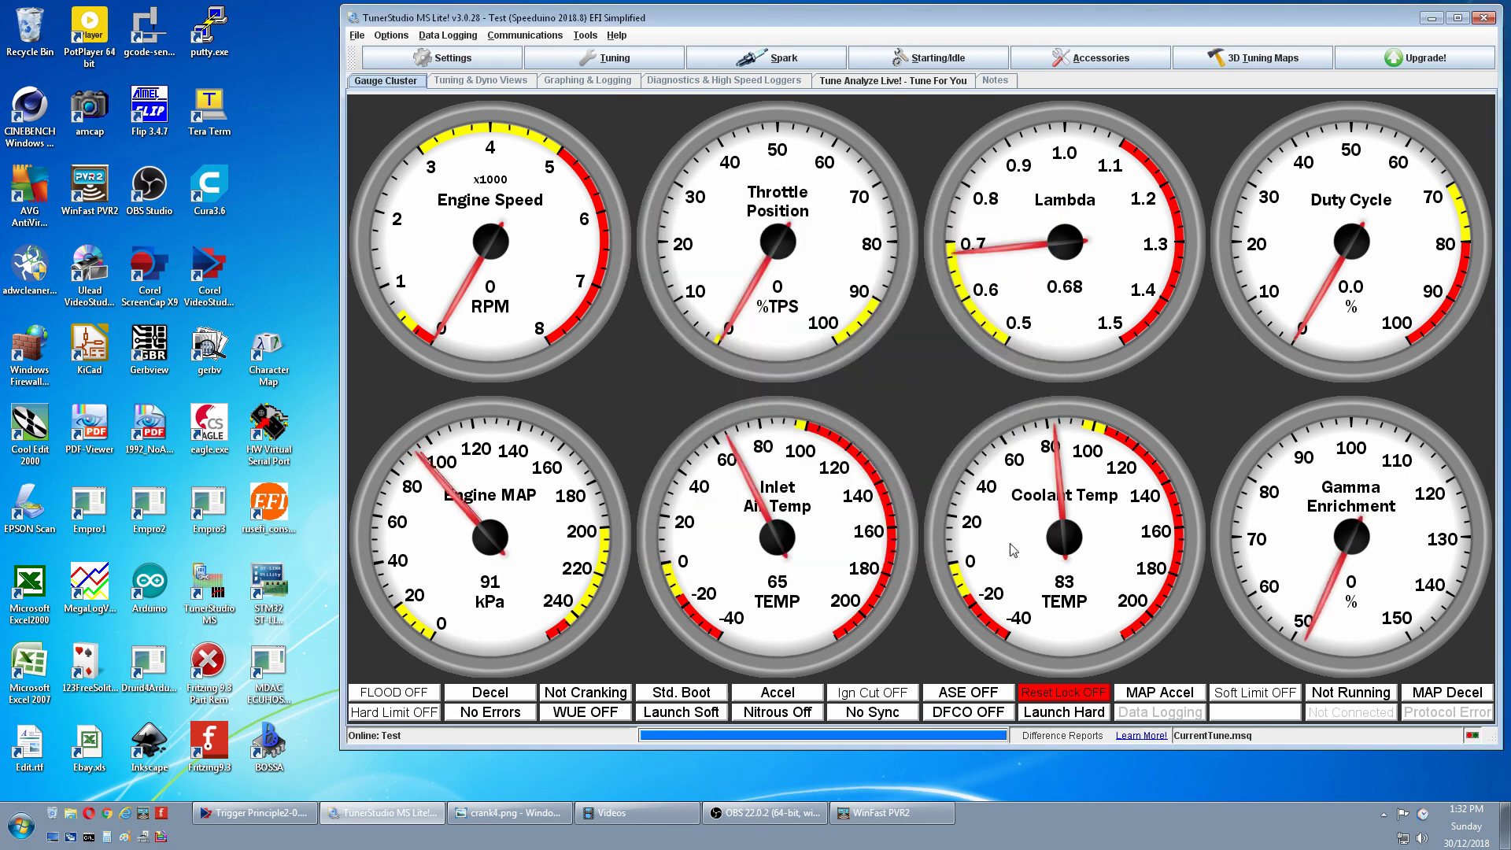
pyautogui.click(441, 57)
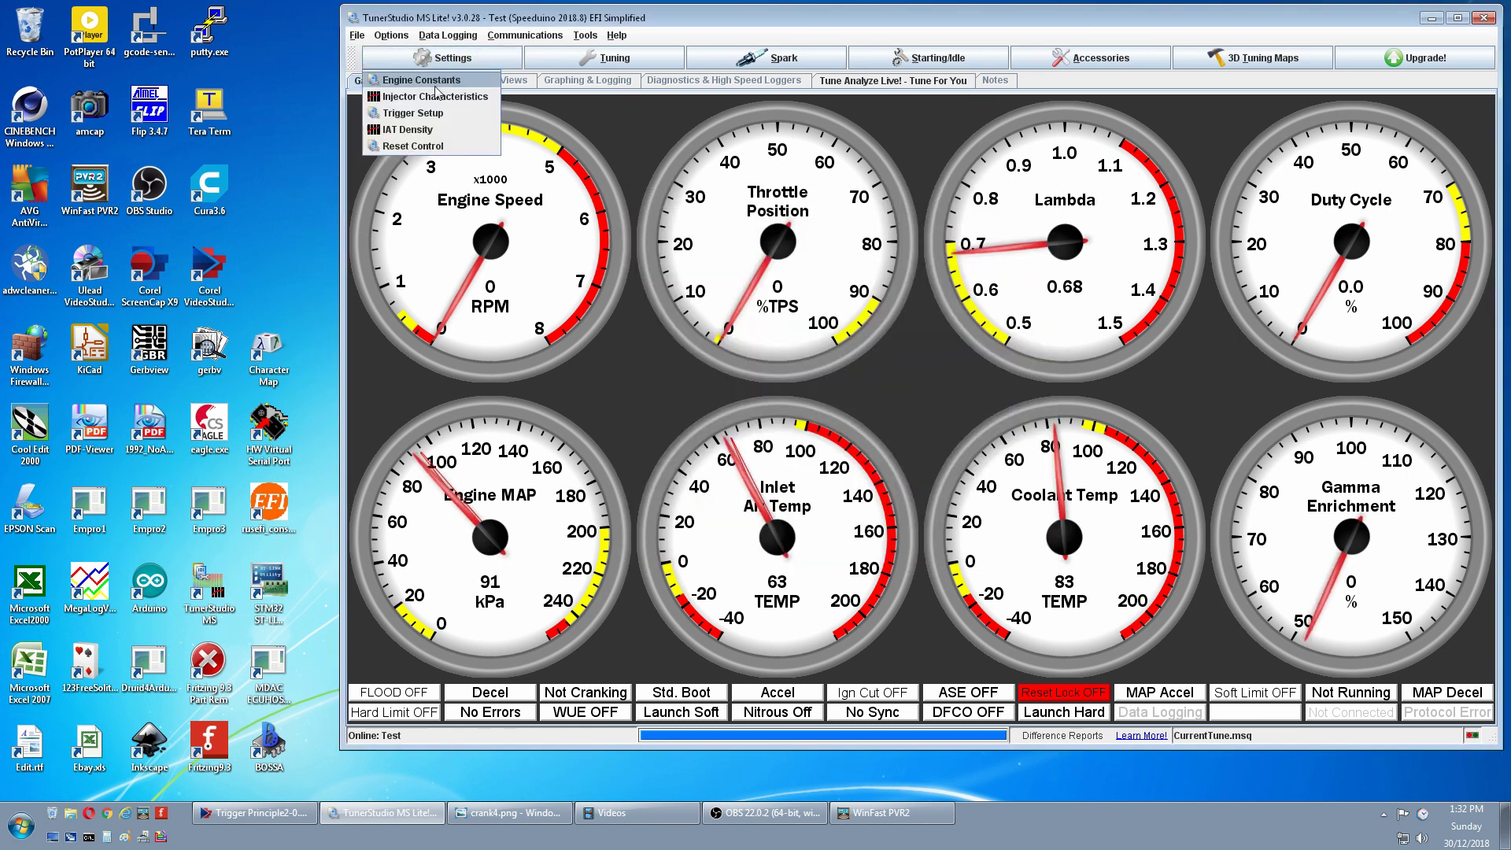
pyautogui.click(432, 114)
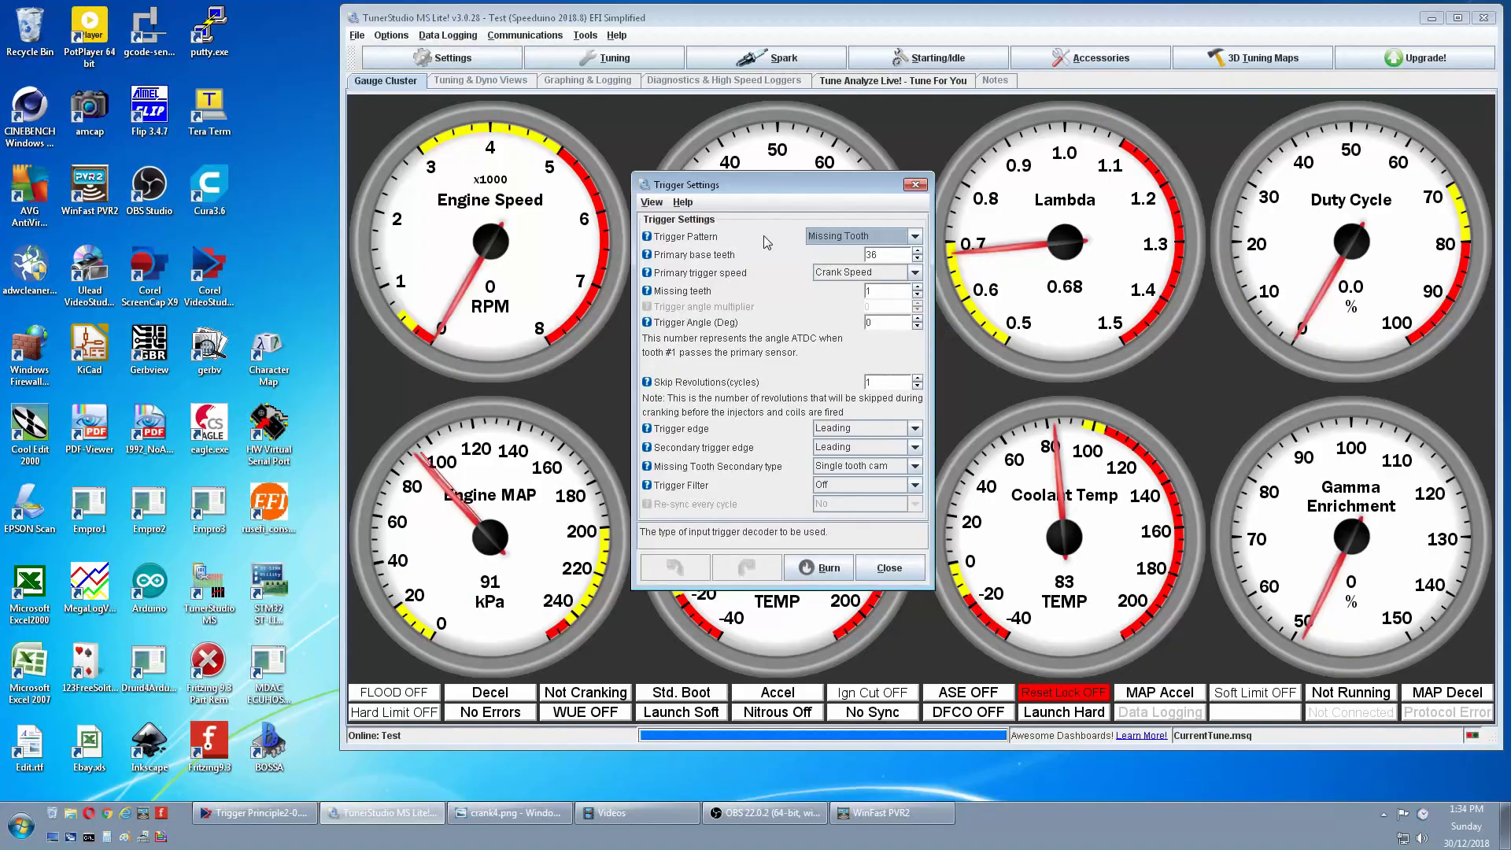
pyautogui.click(884, 255)
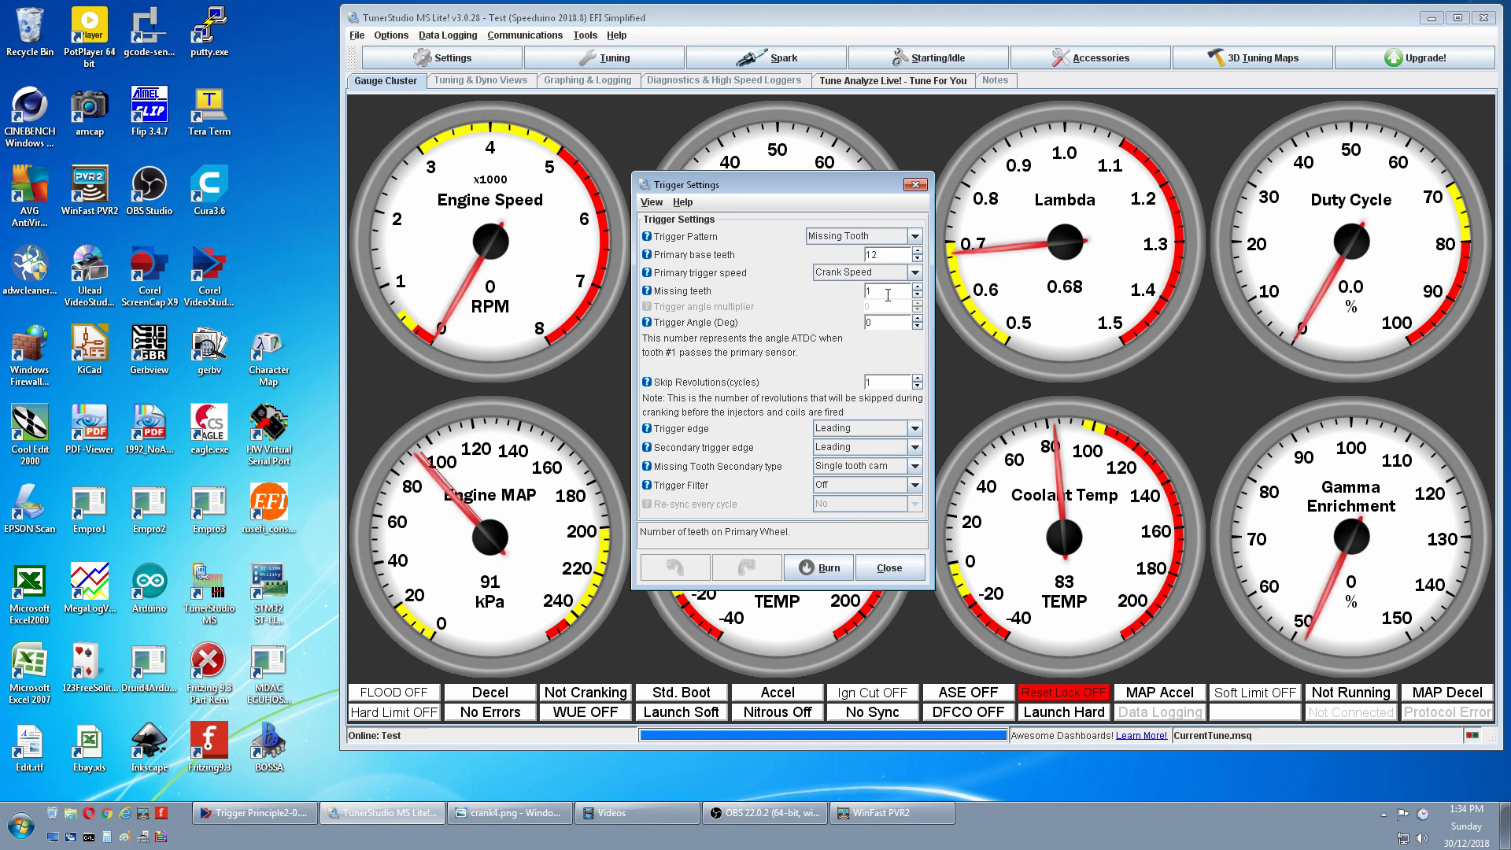
pyautogui.click(888, 293)
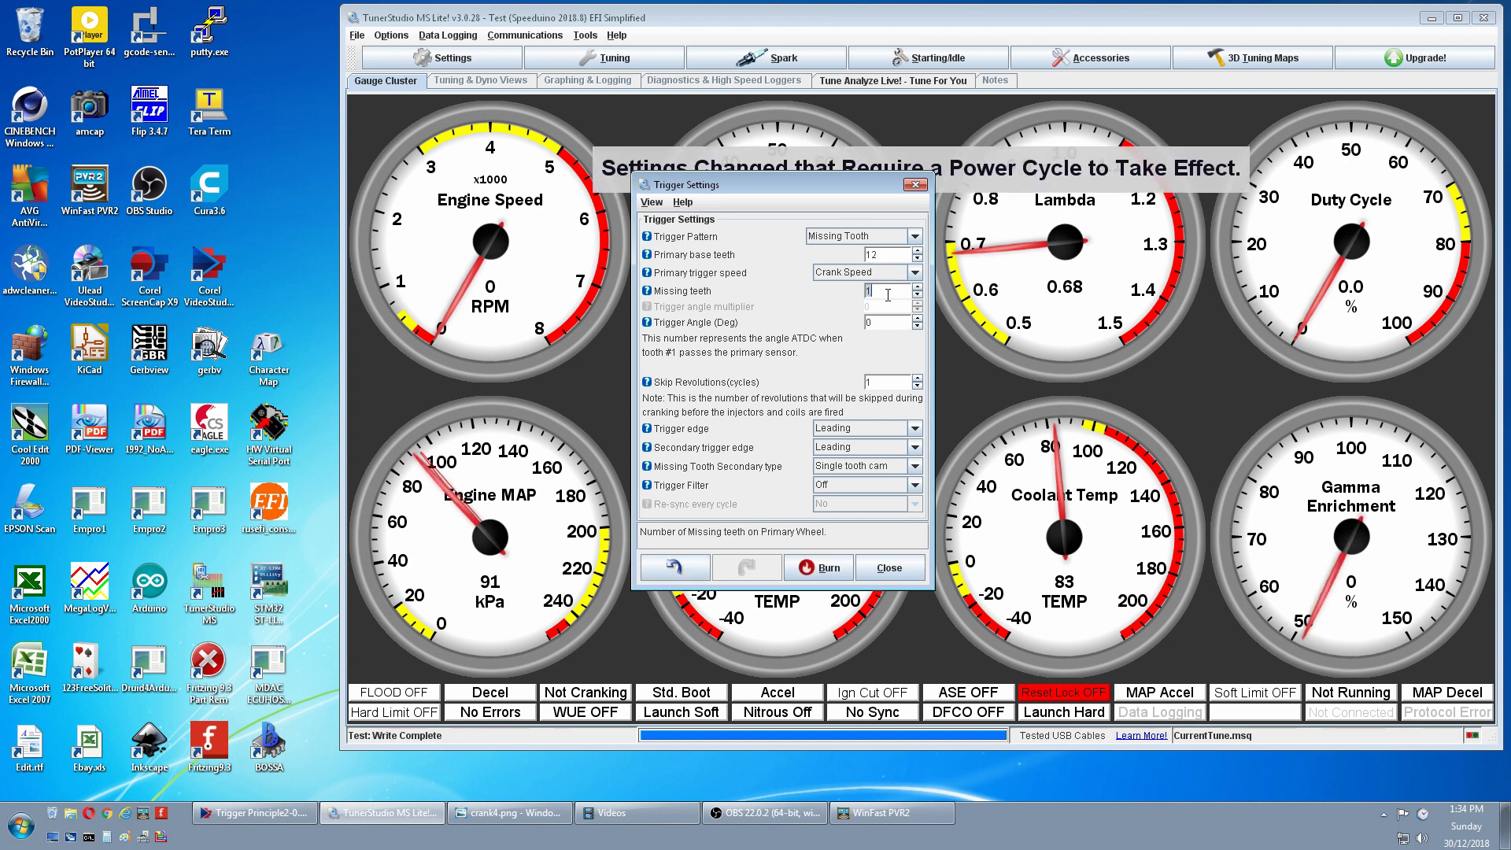
# Open Spark Settings and switch Fixed/Locked timing On at a 0° fixed angle
pyautogui.click(781, 57)
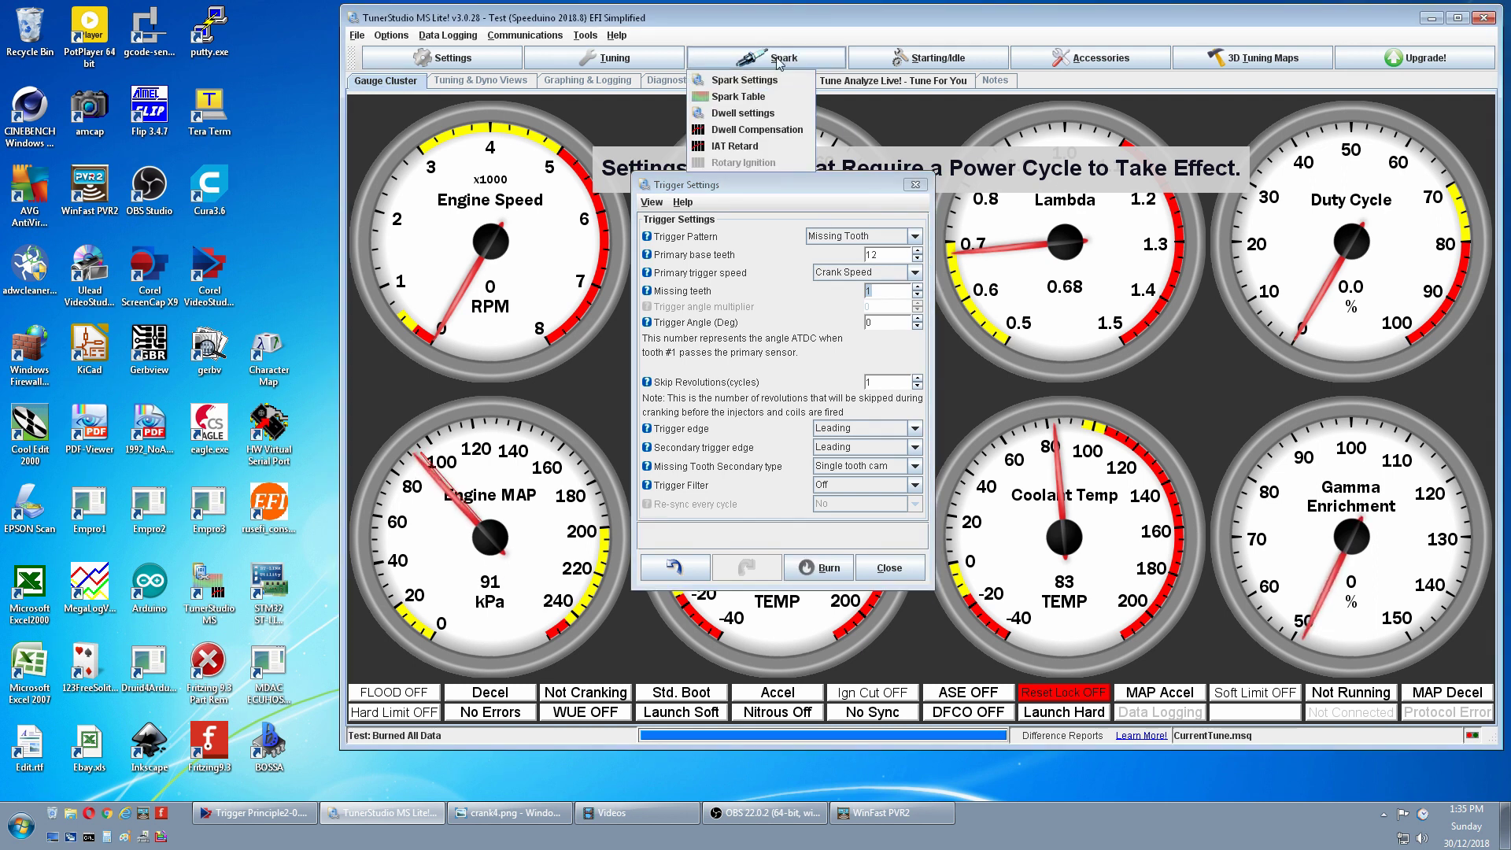
pyautogui.click(772, 80)
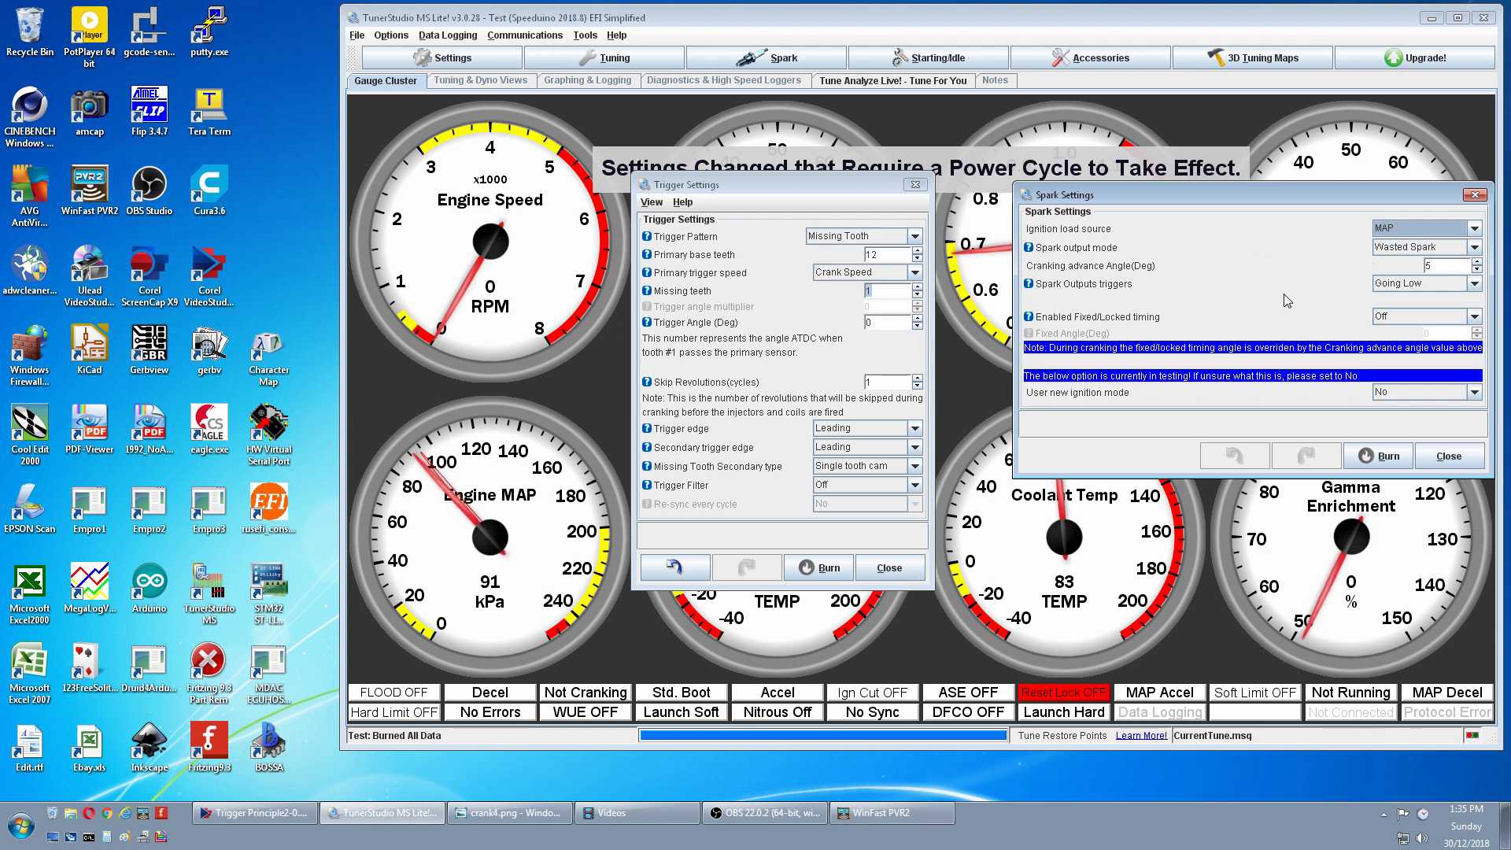
pyautogui.click(1471, 317)
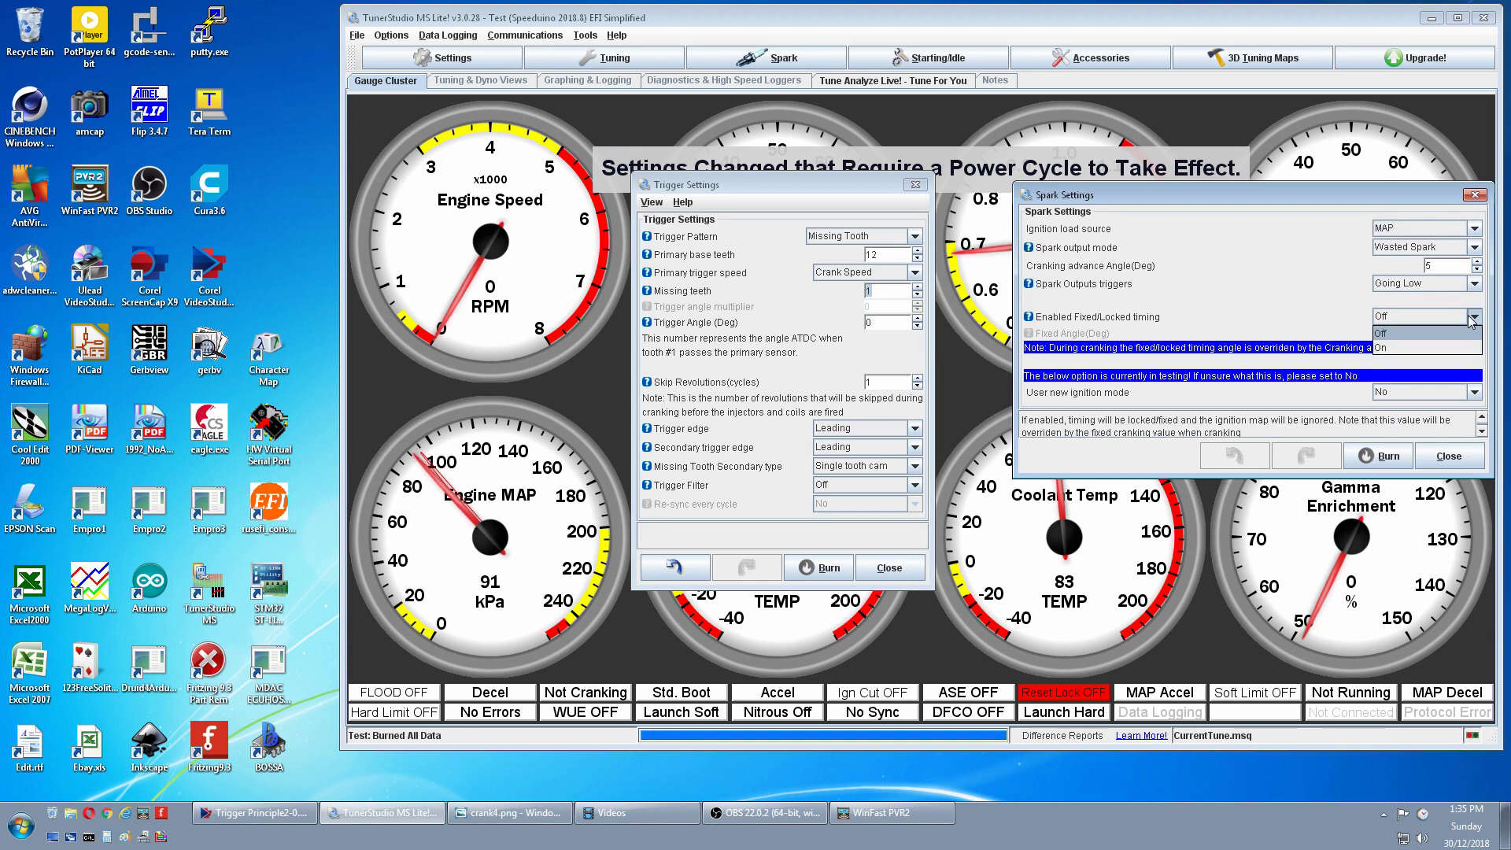
pyautogui.click(1410, 346)
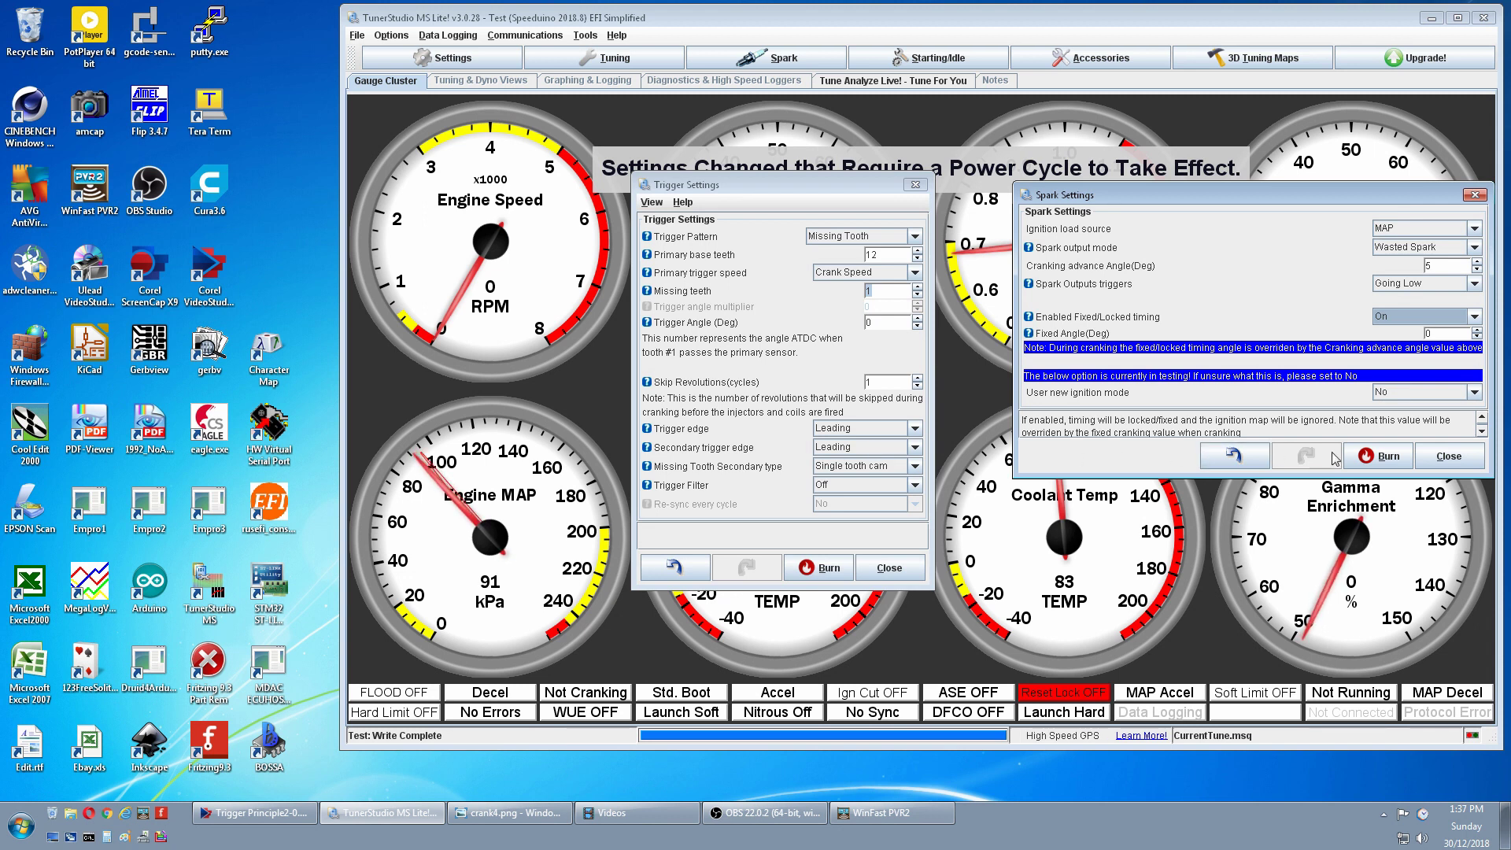
# Burn the Spark Settings with fixed timing On at 0° to the controller
pyautogui.click(1361, 456)
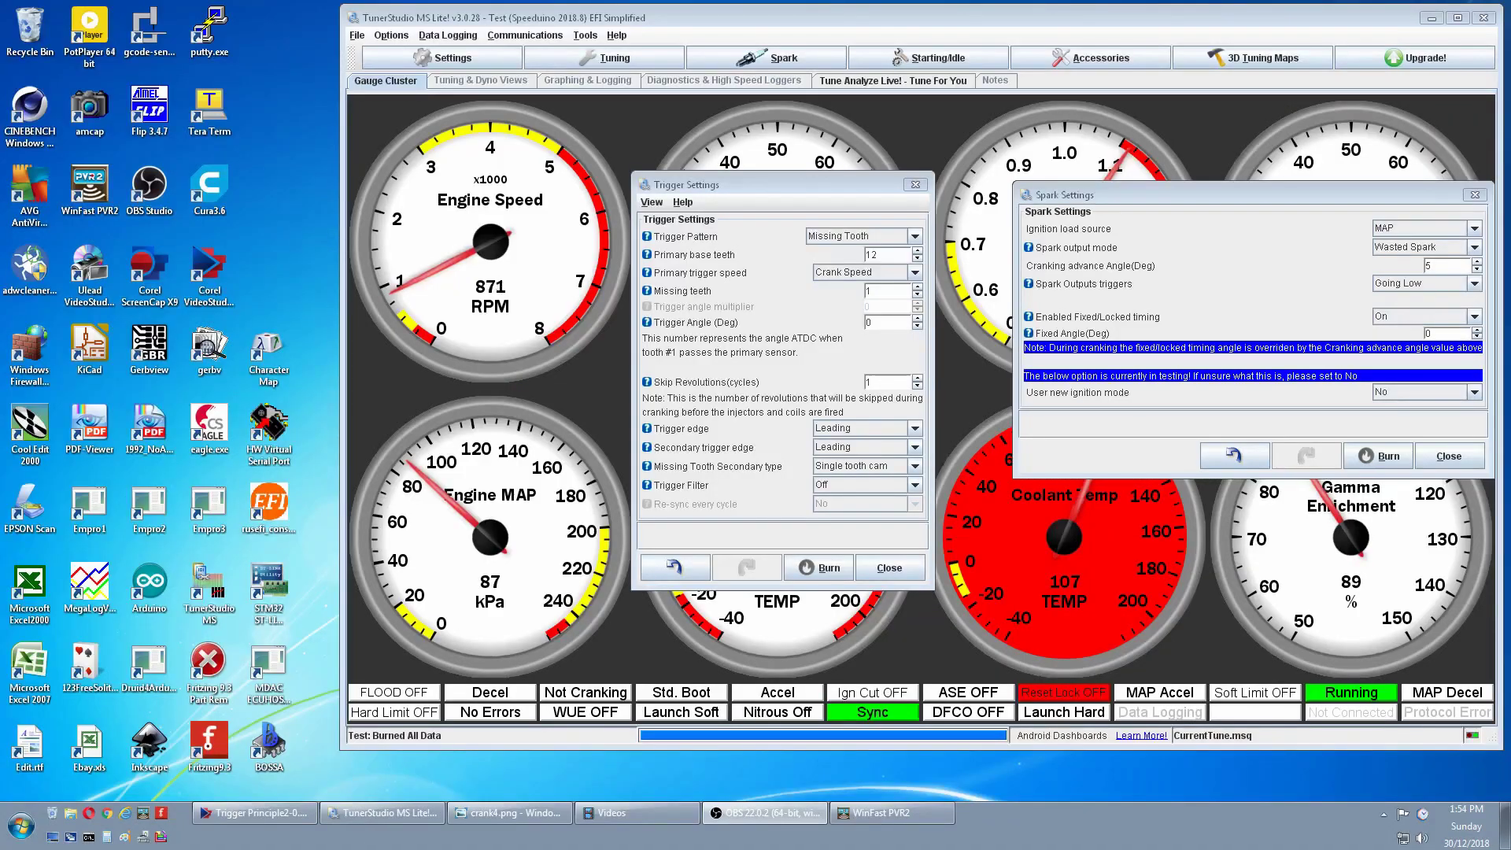
# In Dwell settings, set Running dwell to 1 ms and burn it to the controller
pyautogui.click(810, 59)
pyautogui.click(770, 115)
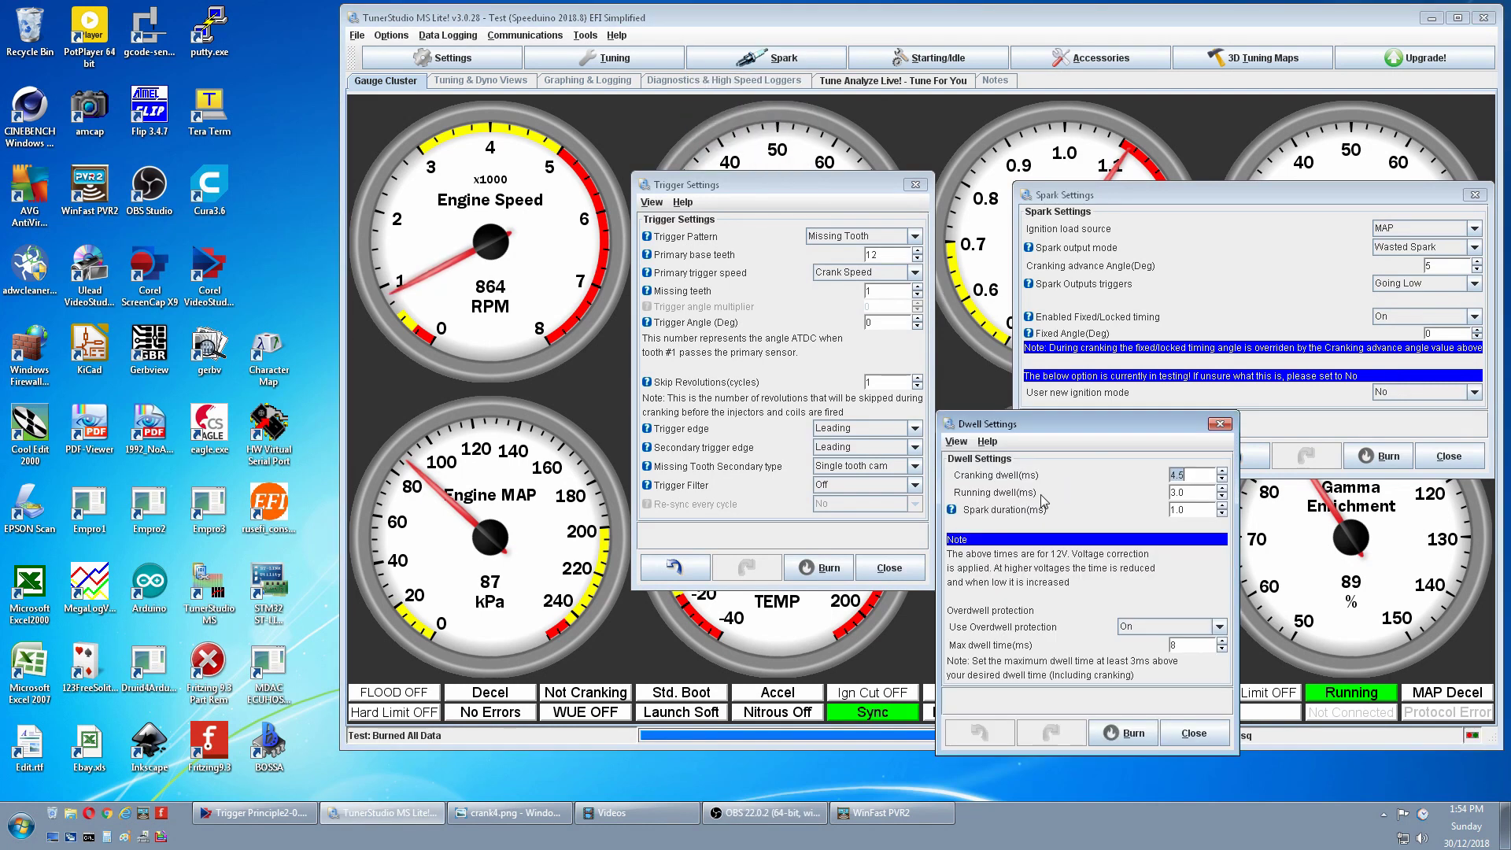
pyautogui.click(1193, 497)
pyautogui.write('1')
pyautogui.press('Return')
pyautogui.click(1134, 735)
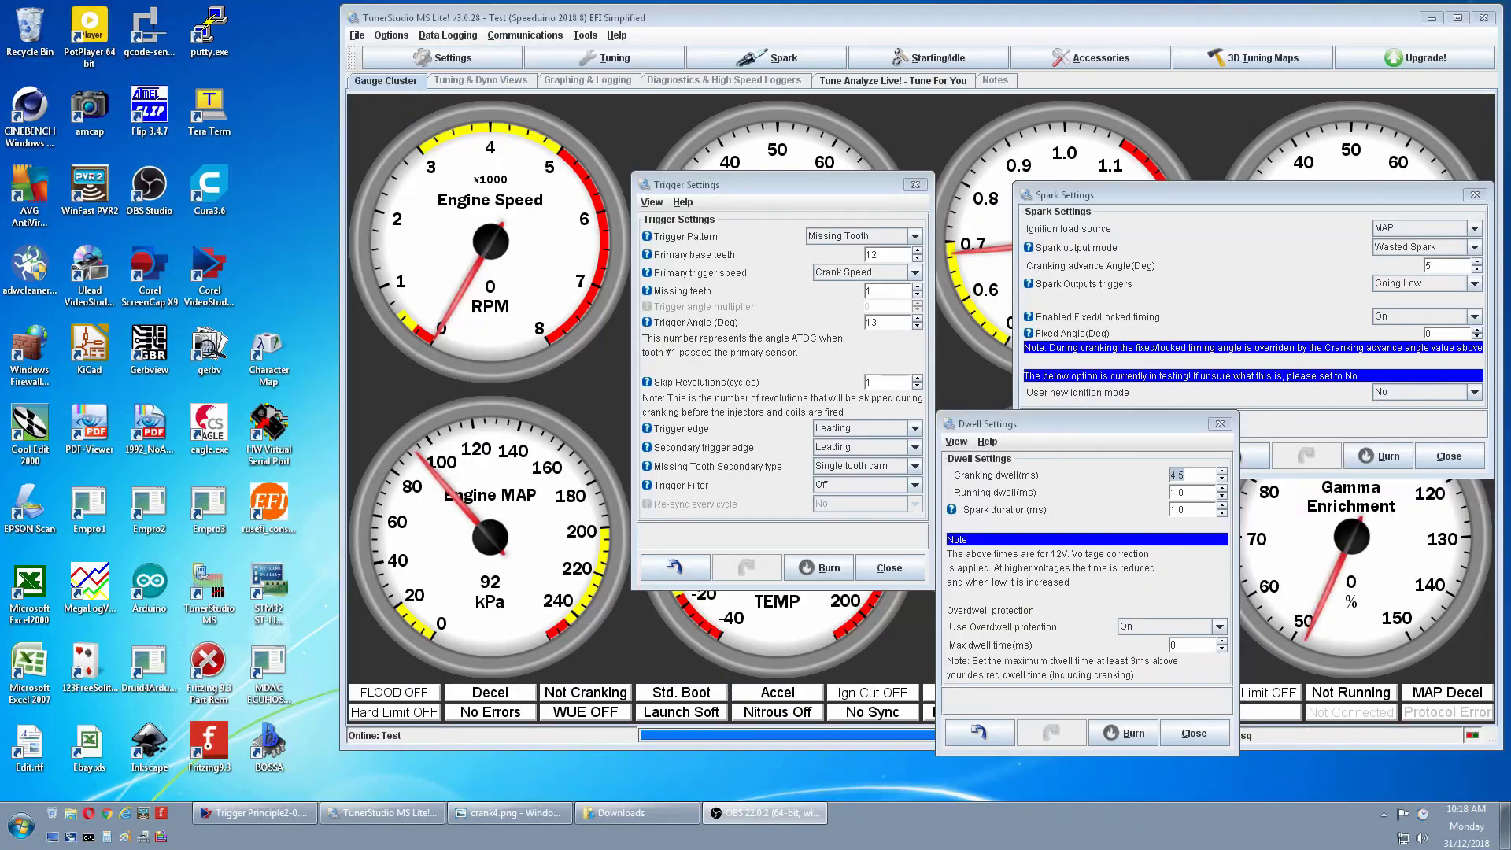
# Change the Spark output mode from Wasted Spark to Sequential and burn it
pyautogui.click(1477, 258)
pyautogui.click(1474, 248)
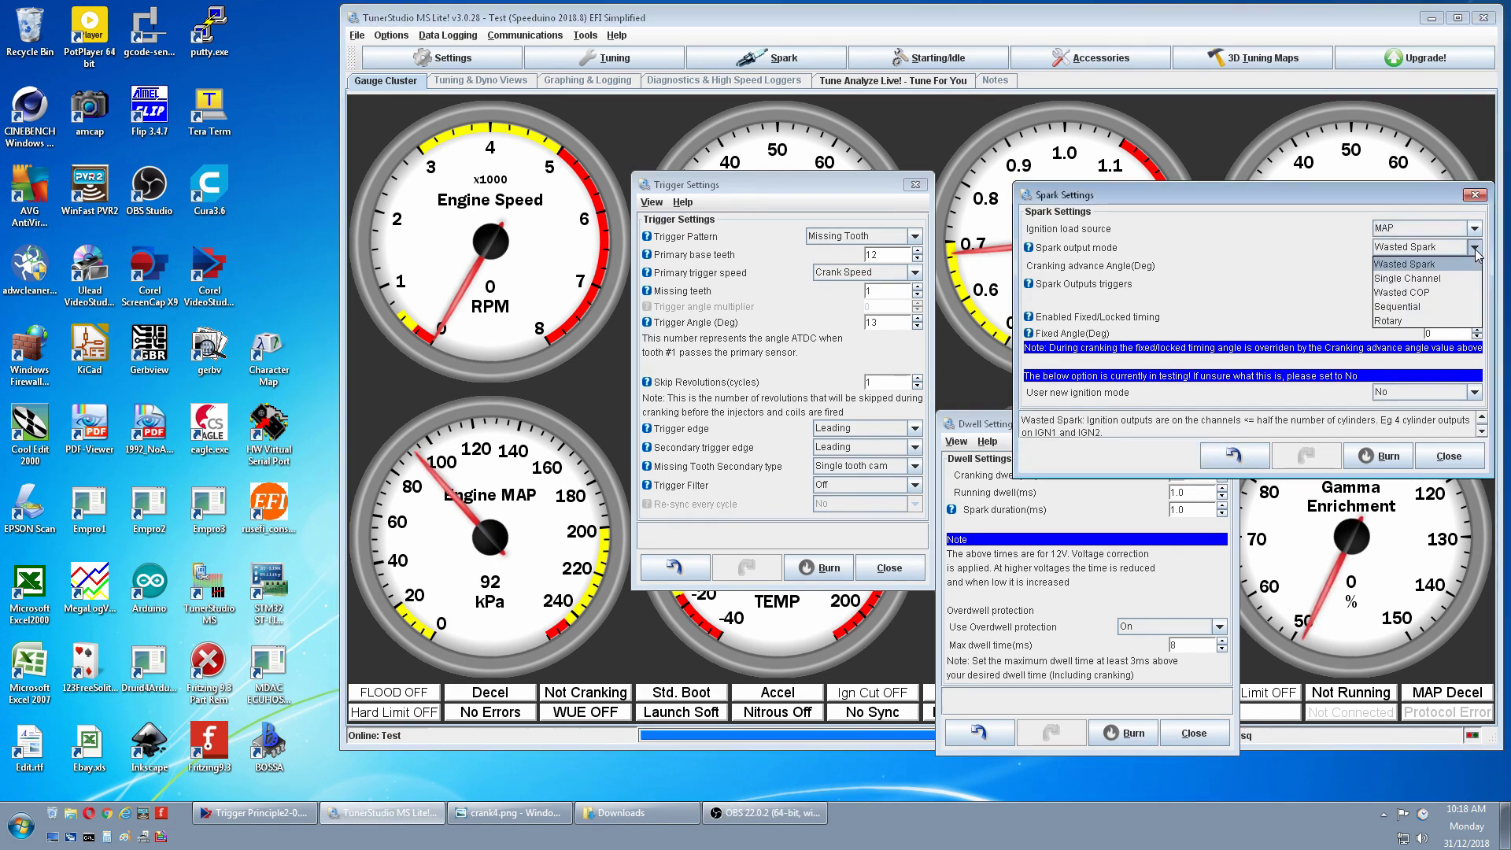
pyautogui.click(1419, 307)
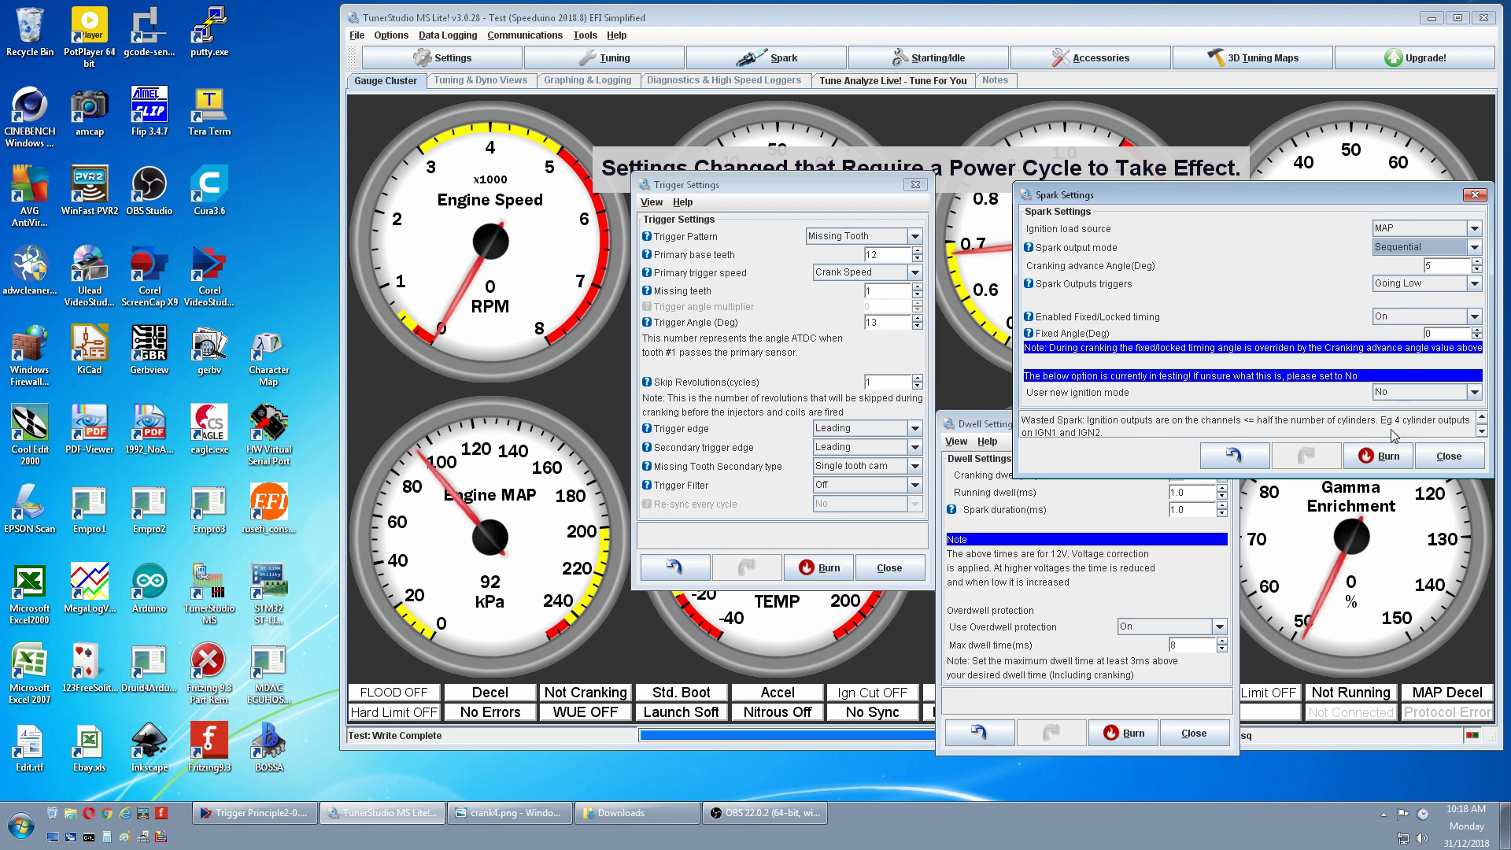
pyautogui.click(1388, 454)
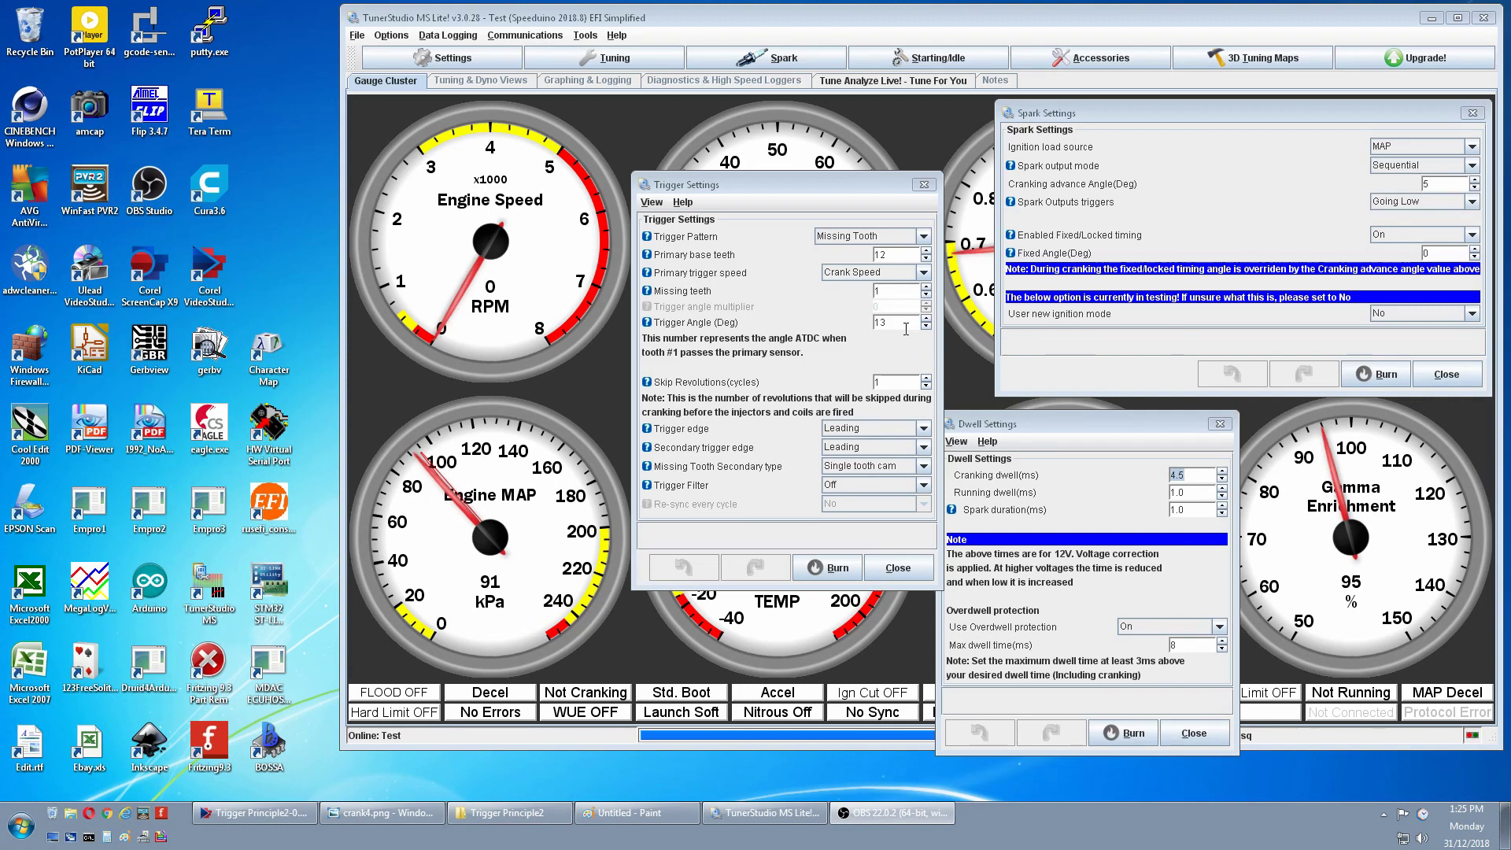
# Bring Trigger Settings forward and select the 13° Trigger Angle value for editing
pyautogui.click(650, 330)
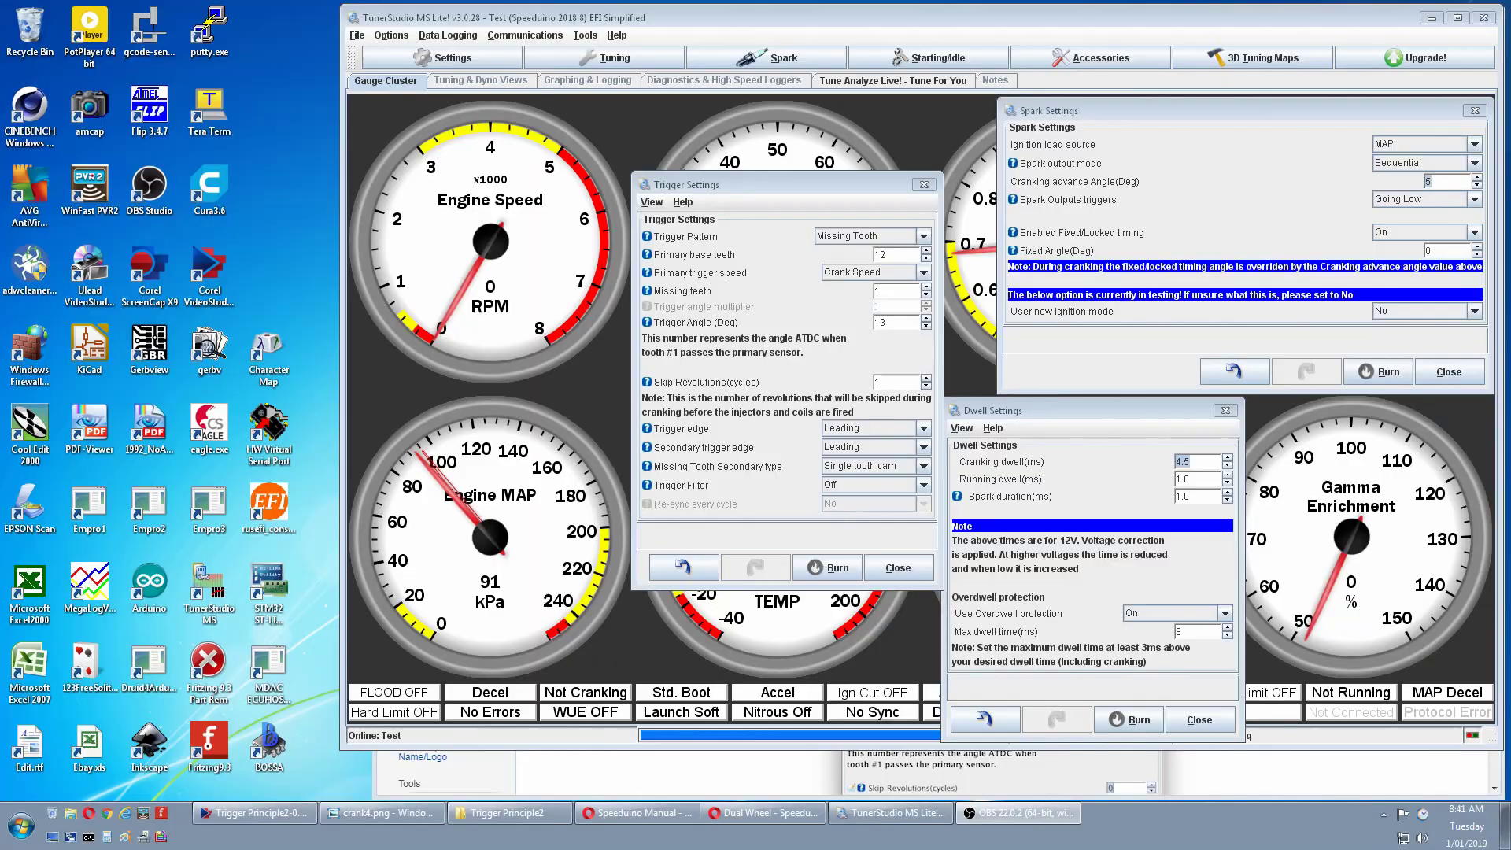
pyautogui.click(901, 322)
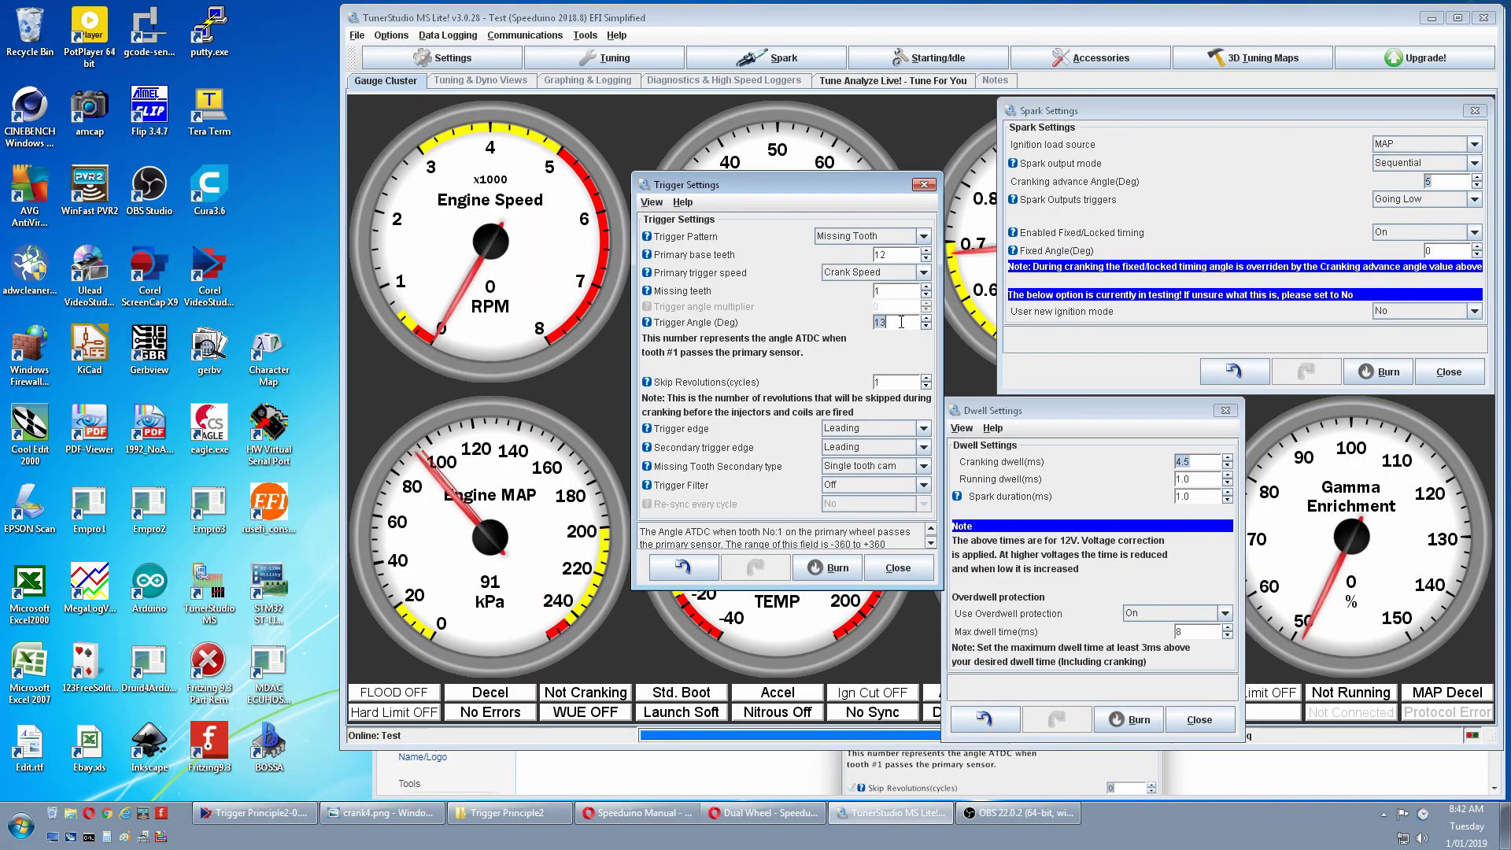
# Choose Dual Wheel in the Trigger Pattern dropdown in place of Missing Tooth
pyautogui.click(924, 236)
pyautogui.click(876, 288)
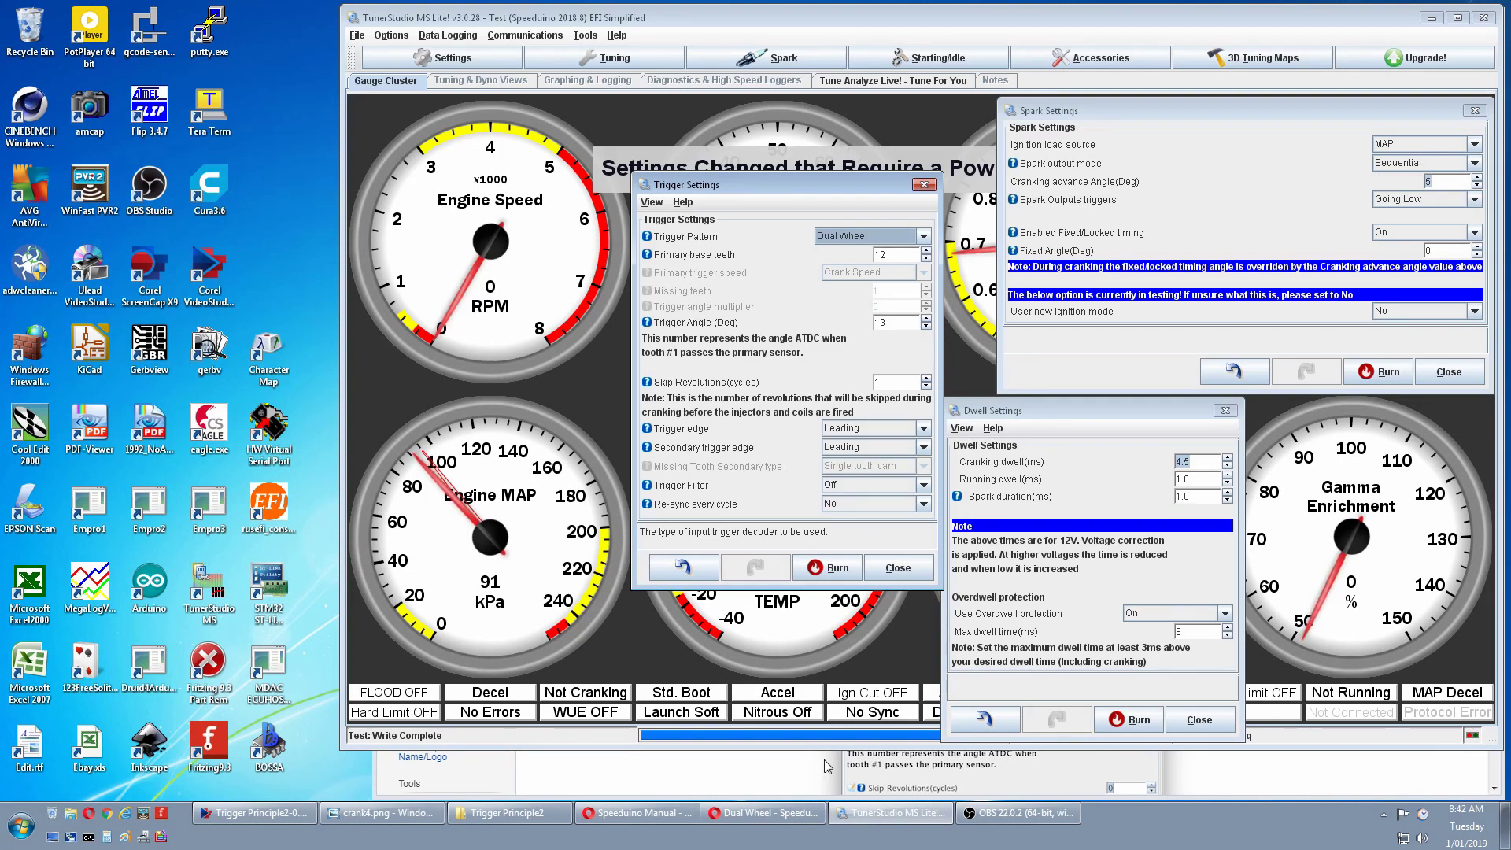
# Bring Opera's Speeduino Wiki Dual Wheel page, with its Tuner Studio example, in front of TunerStudio
pyautogui.click(787, 782)
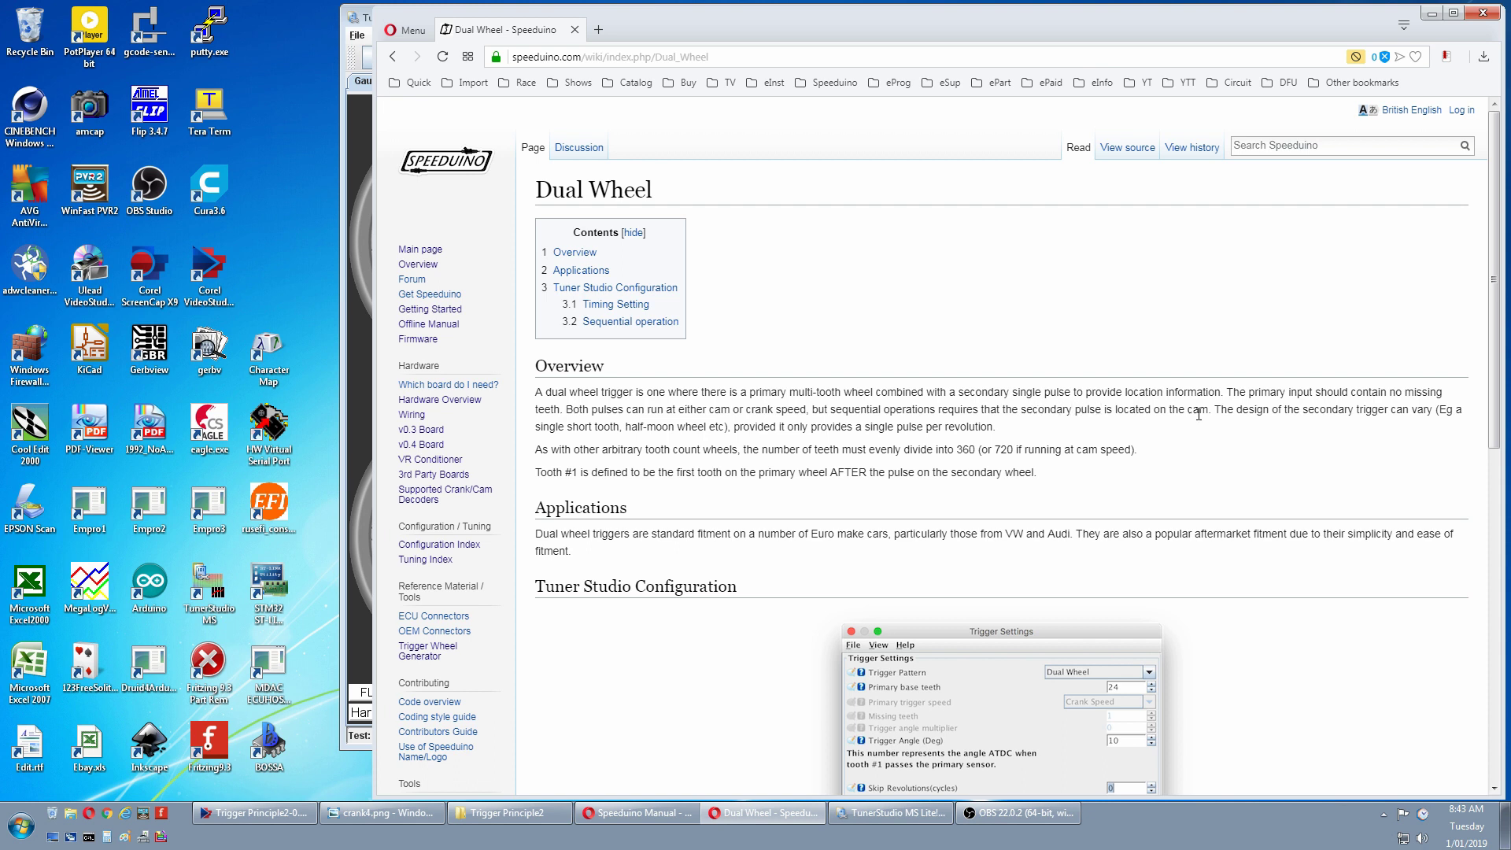
# Burn the Dual Wheel trigger settings (12 base teeth, 13° trigger angle) to the ECU
pyautogui.click(891, 813)
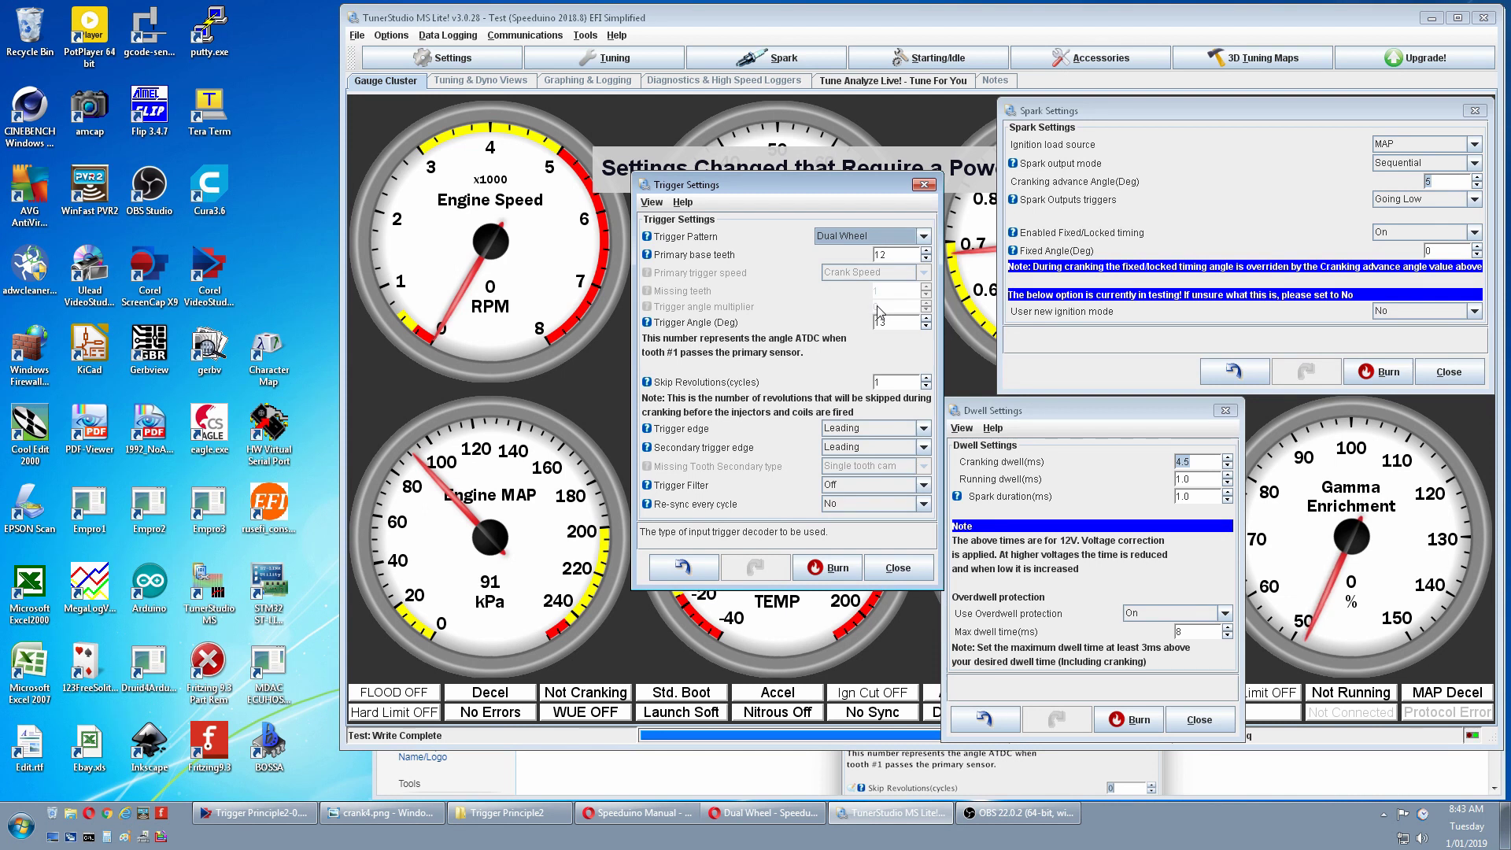
pyautogui.click(842, 567)
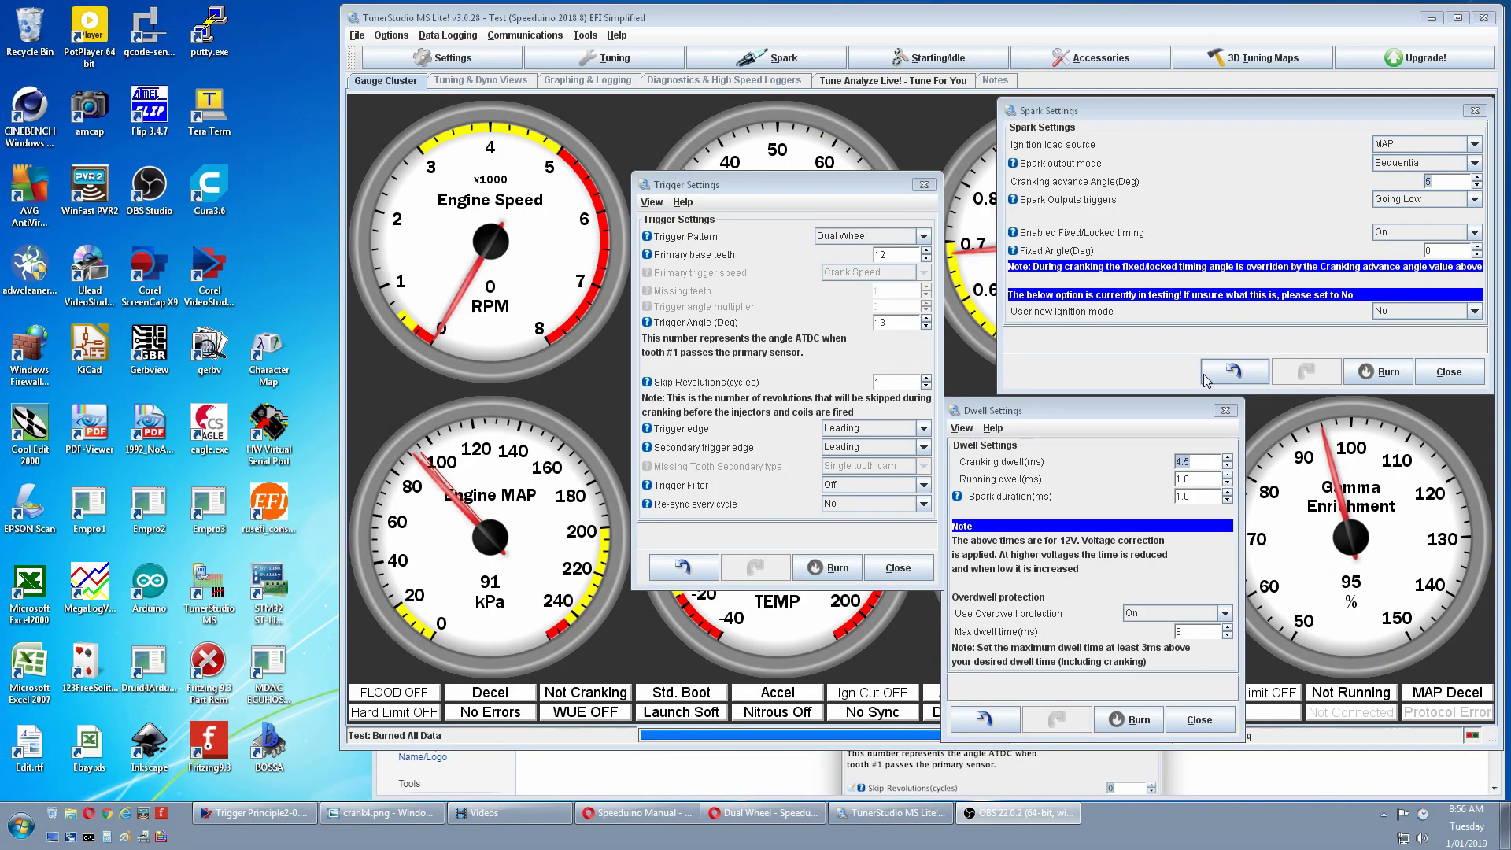
# Change the trigger angle from 13 to 103 degrees and burn it to the ECU
pyautogui.click(898, 324)
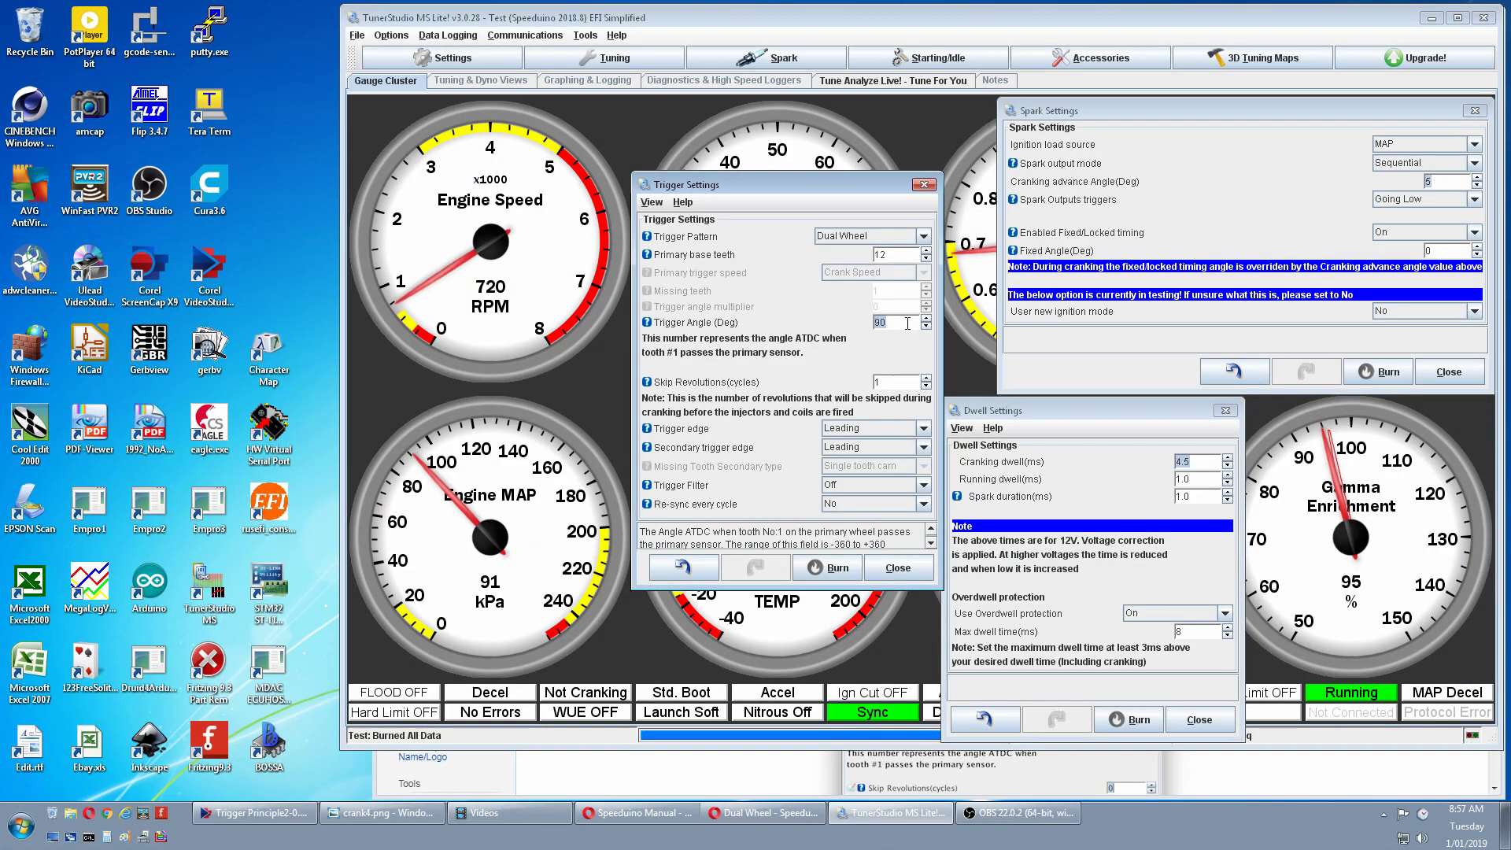
pyautogui.write('103')
pyautogui.click(834, 568)
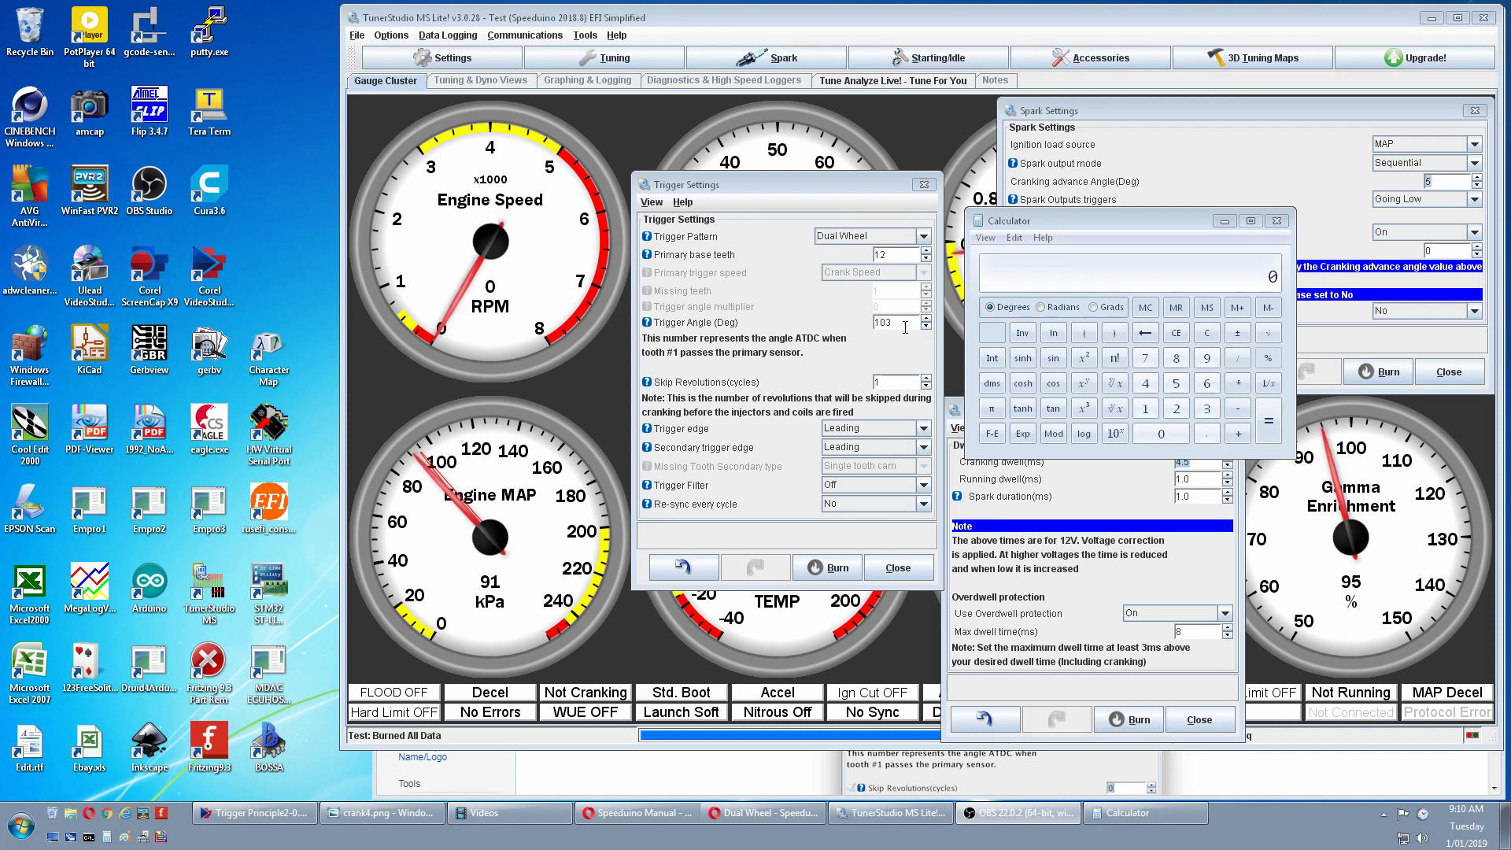
# Calculate 103 − 360 = −257 in Calculator, then select the Trigger Angle value for replacement
pyautogui.click(1201, 410)
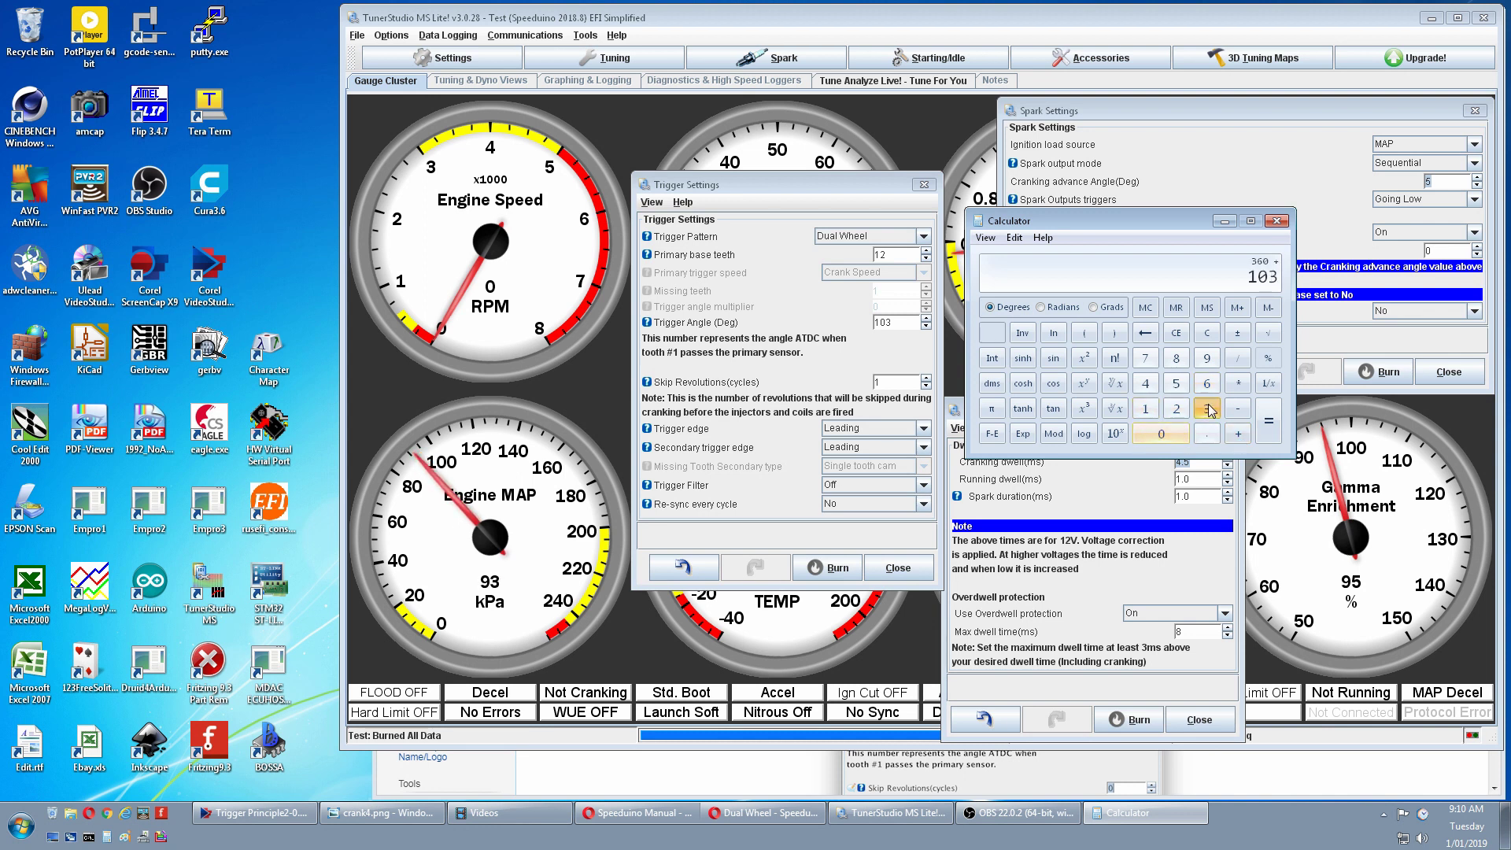
pyautogui.click(1268, 423)
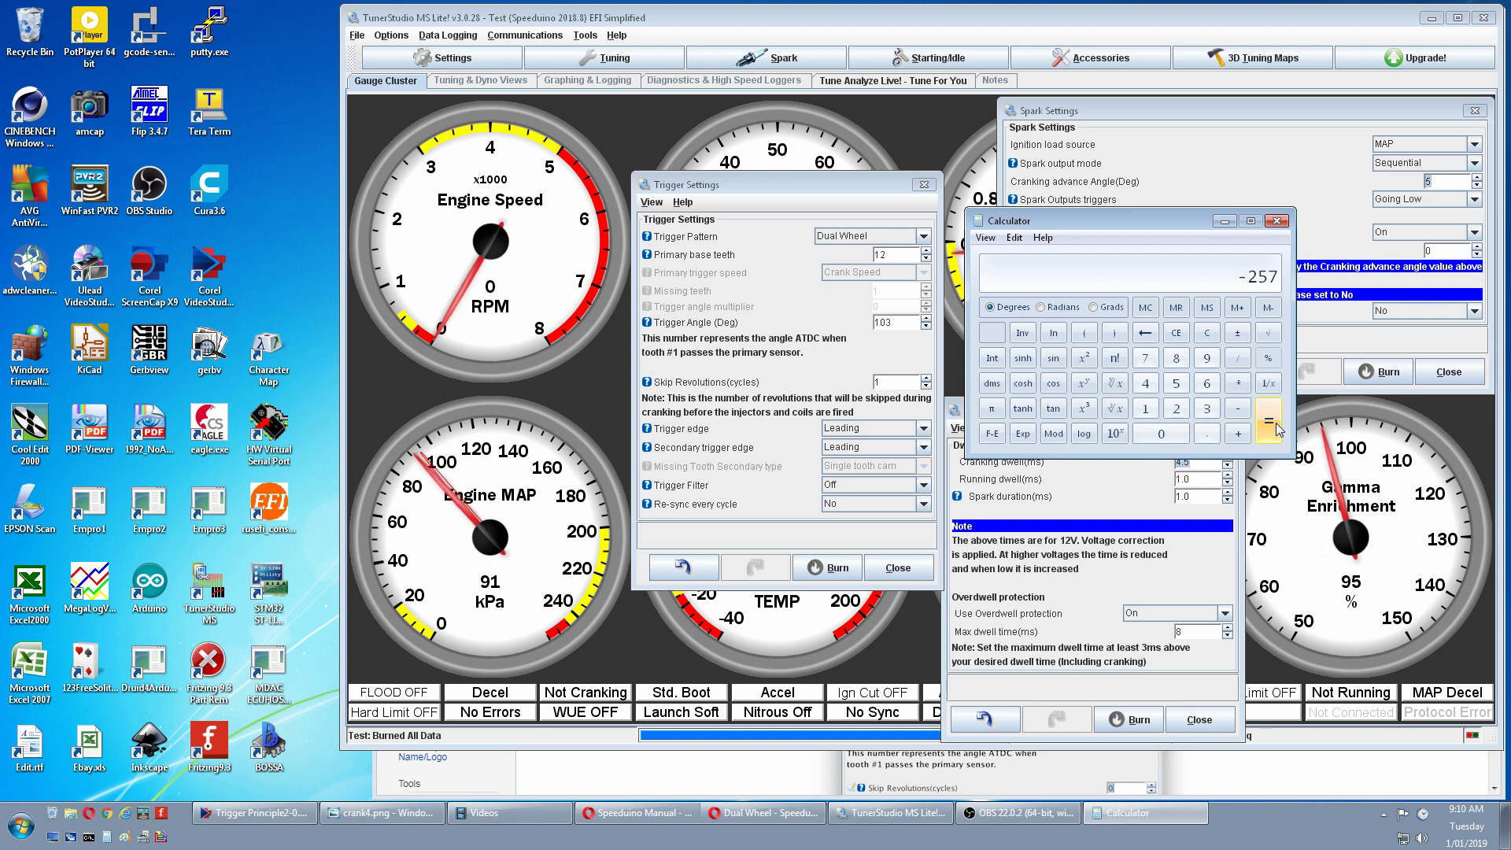
pyautogui.click(916, 323)
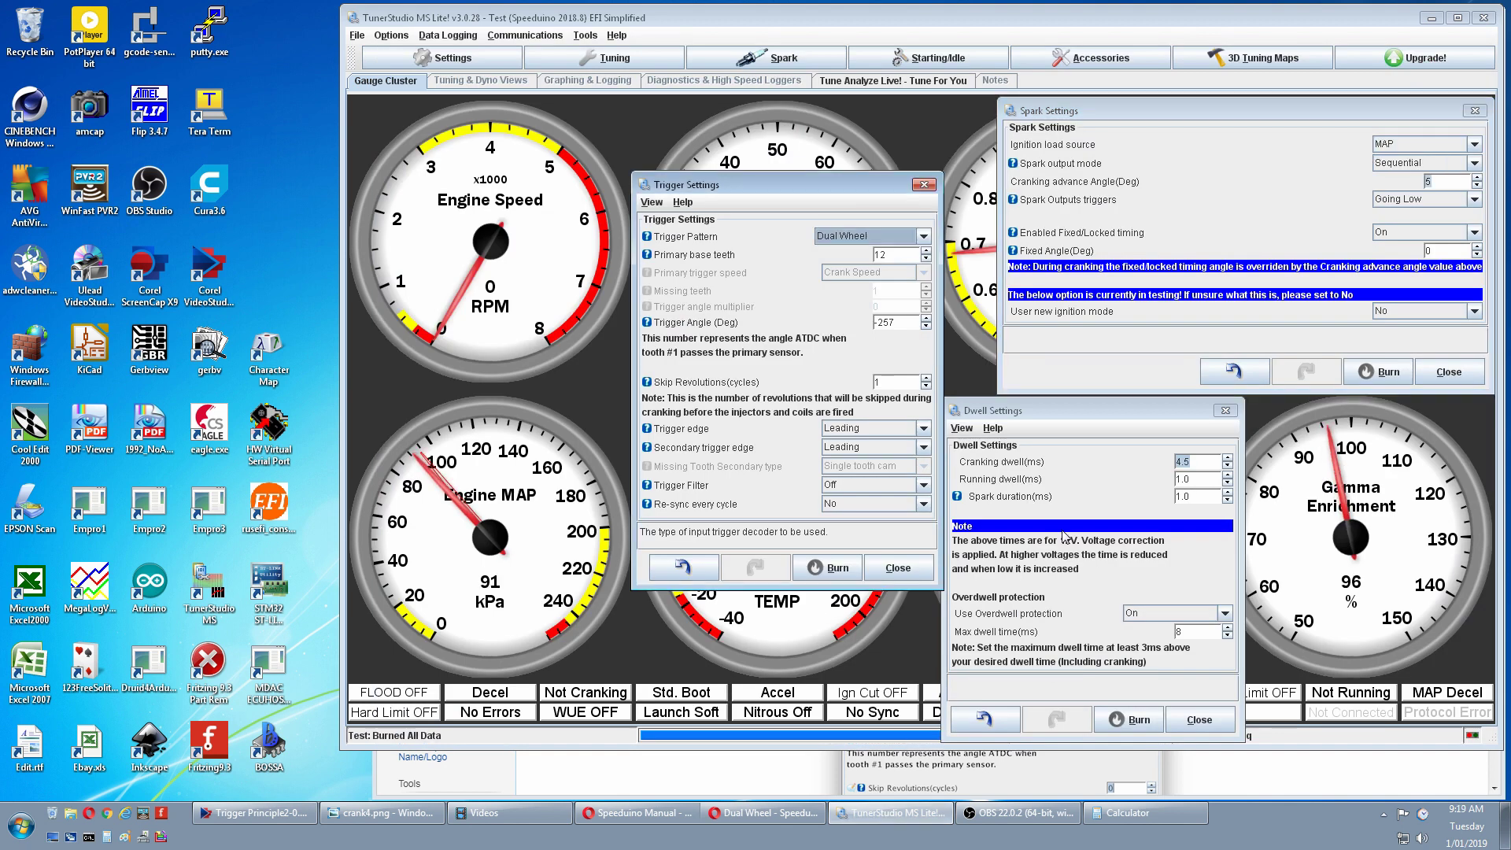
# Set Spark output mode to Wasted Spark and burn the spark settings to the ECU
pyautogui.click(1474, 163)
pyautogui.click(1416, 180)
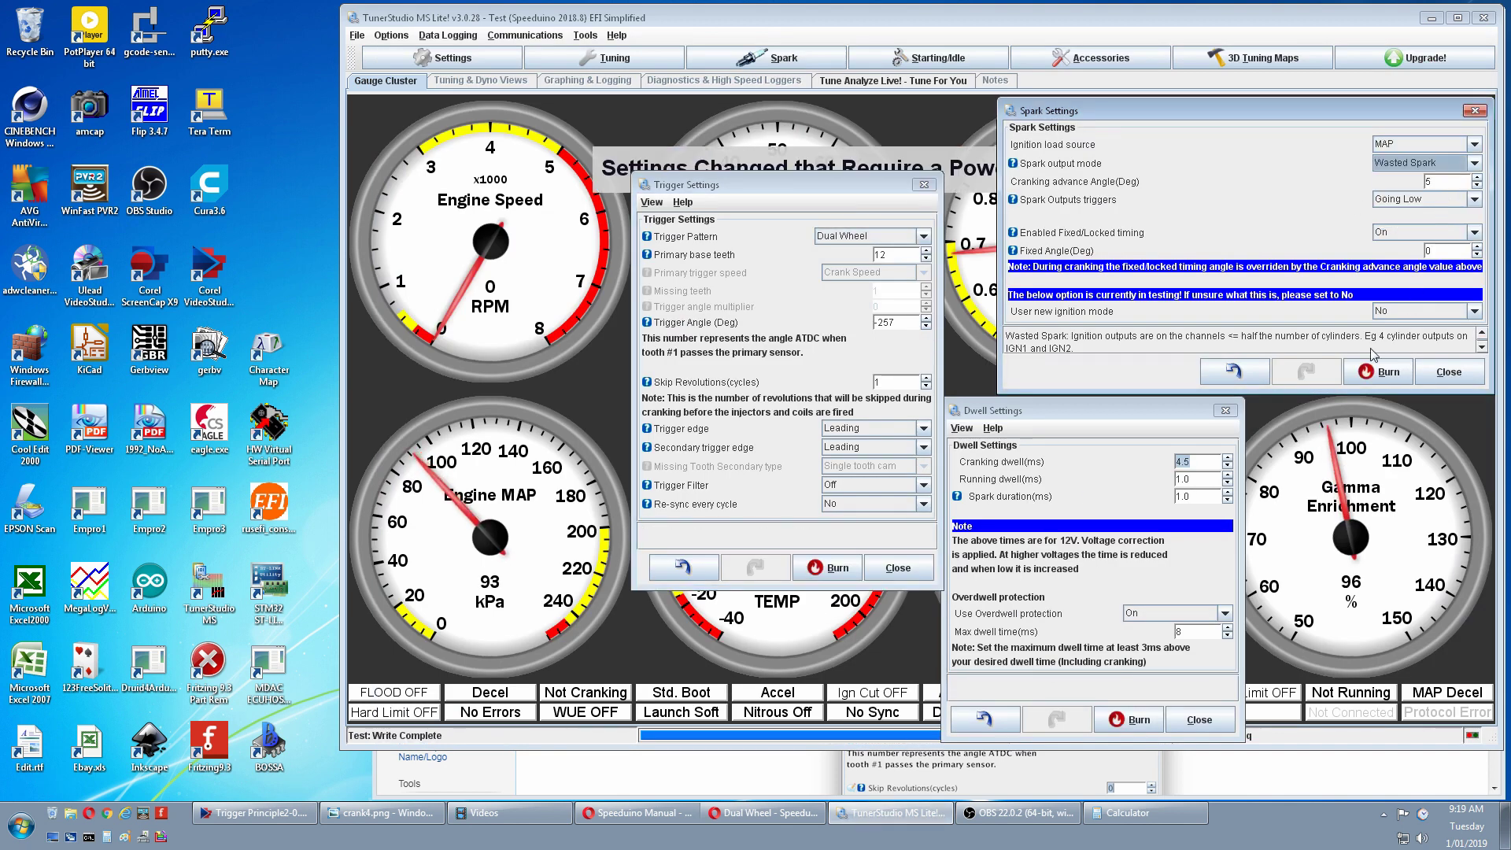
pyautogui.click(1378, 373)
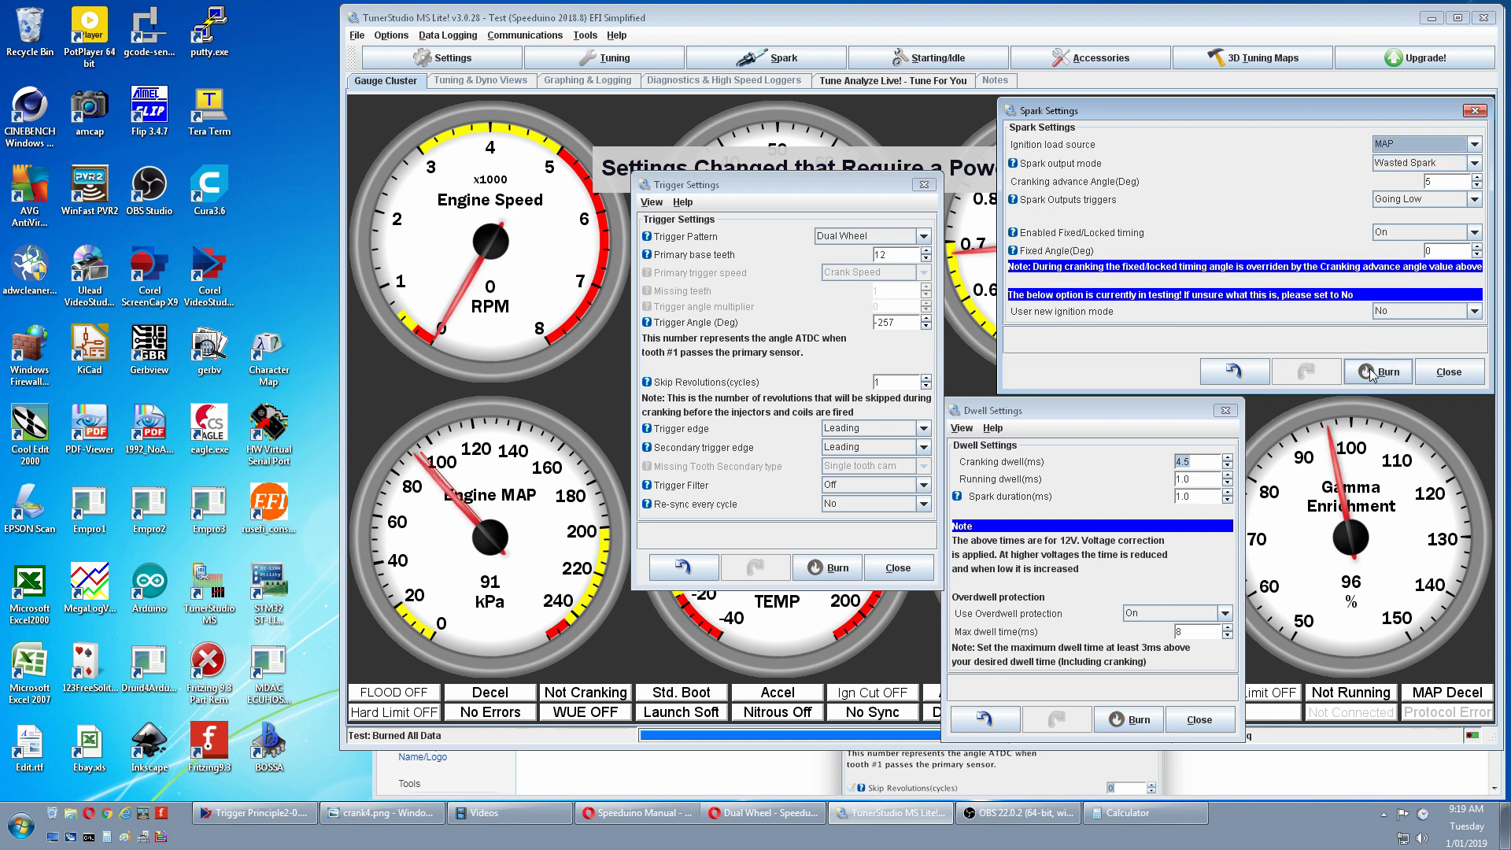